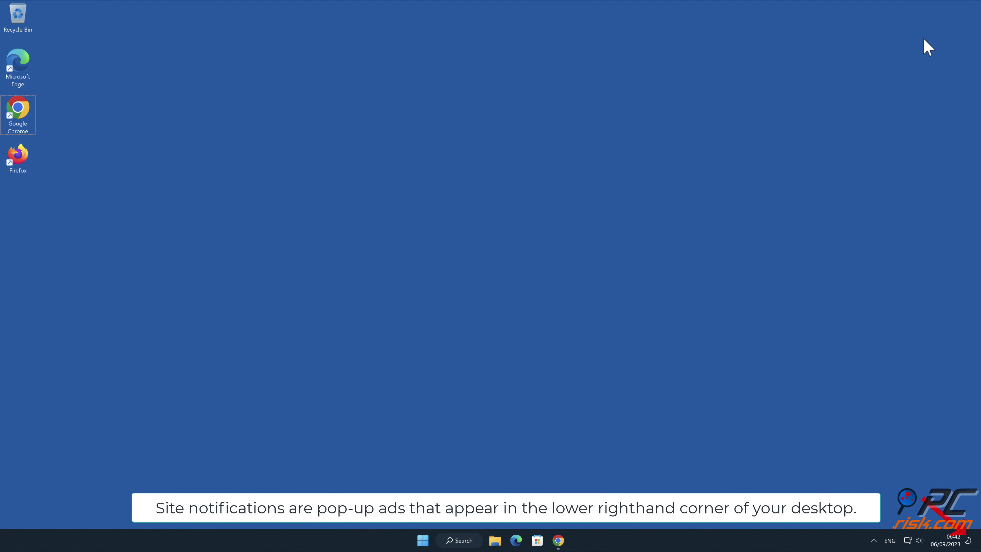
Step: Open Chrome on the scam page, allow ivvilonn.com notifications, then close Chrome
{"action": "left_click", "coordinate": [559, 540]}
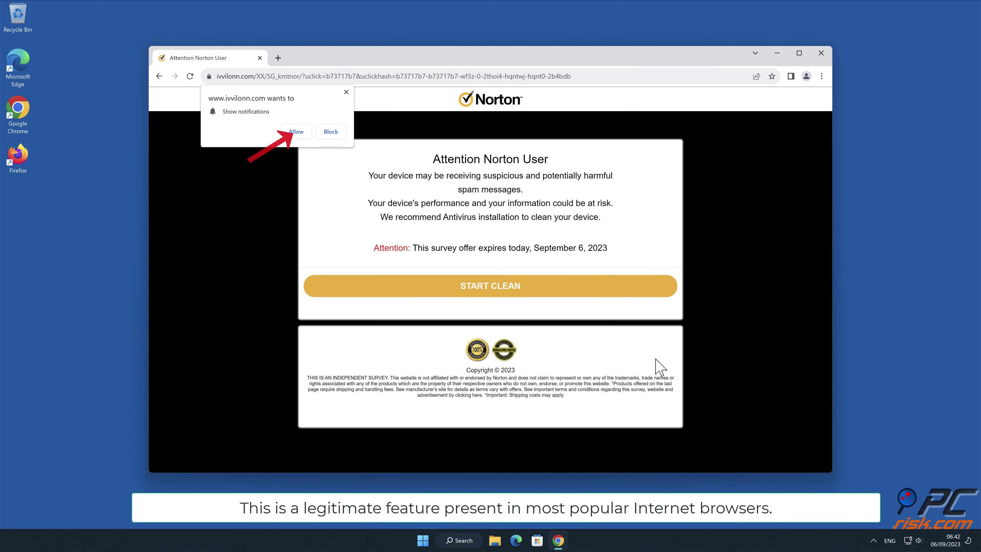
{"action": "left_click", "coordinate": [889, 166]}
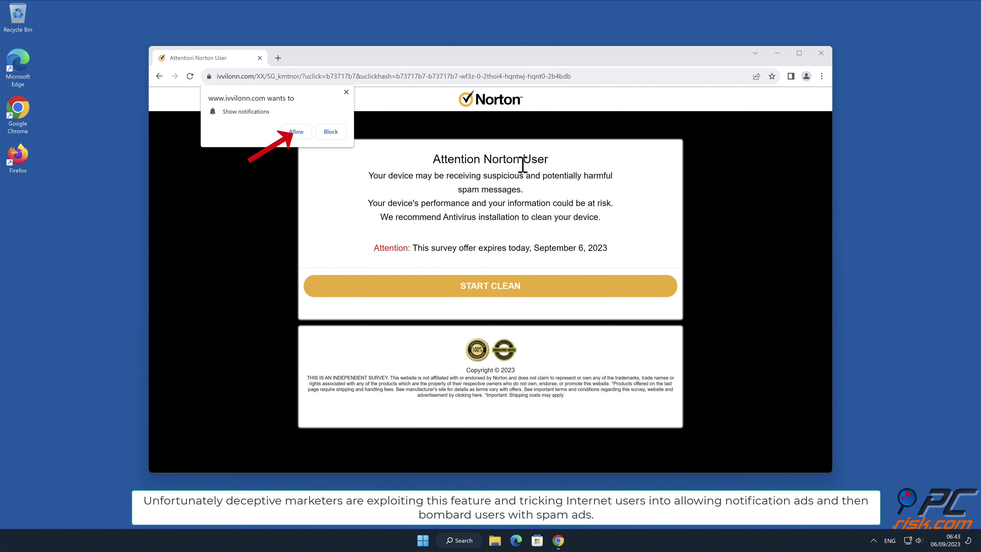
{"action": "left_click", "coordinate": [297, 132]}
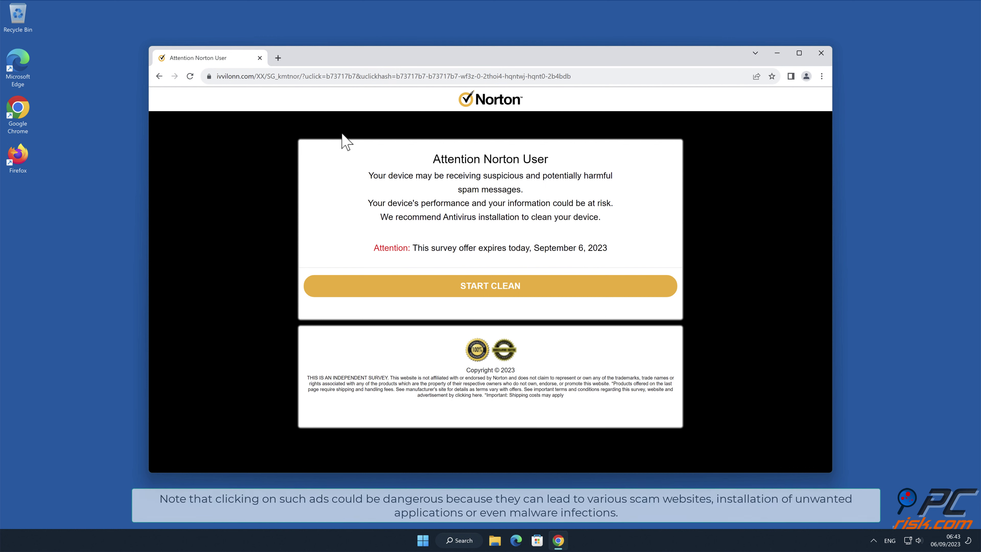
{"action": "left_click", "coordinate": [821, 53]}
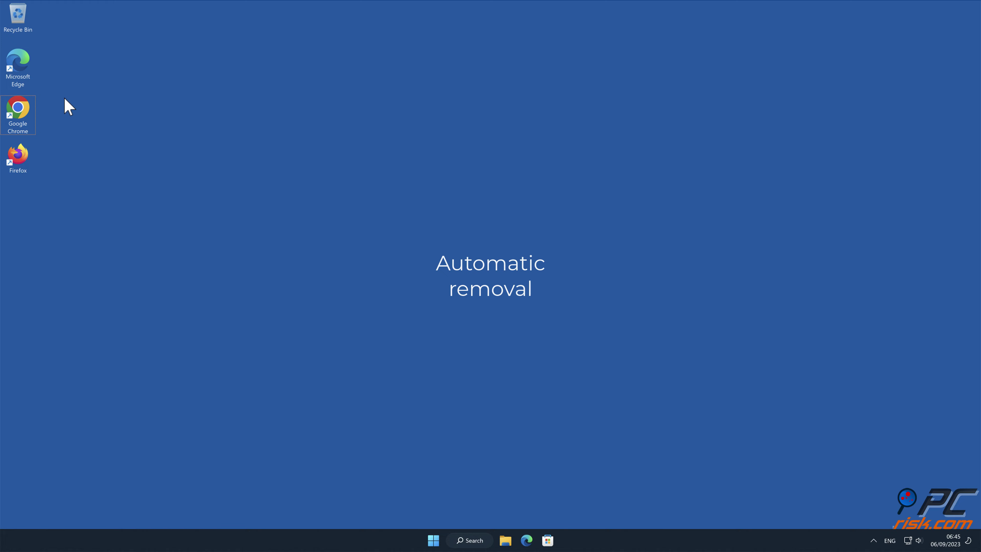
{"action": "double_click", "coordinate": [18, 109]}
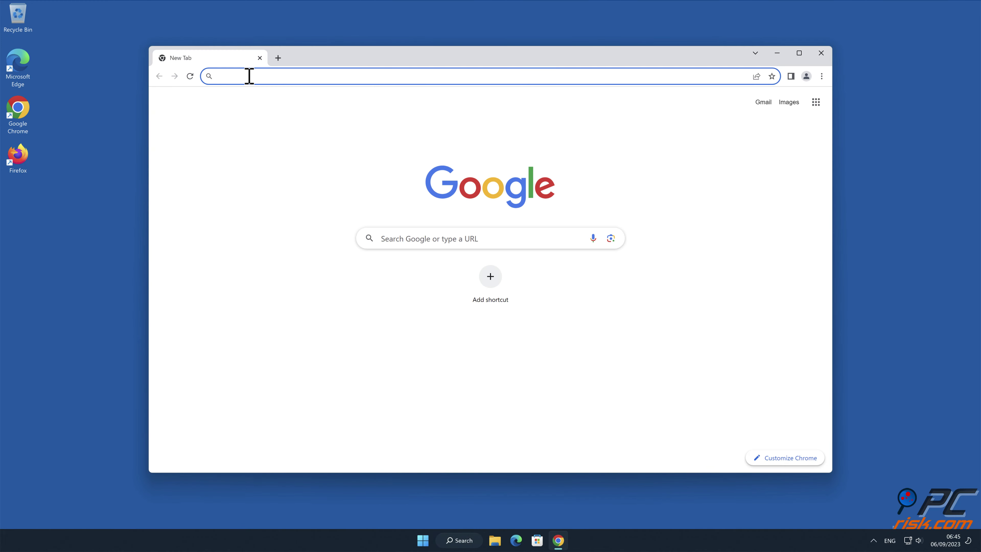
{"action": "type", "text": "www.combo"}
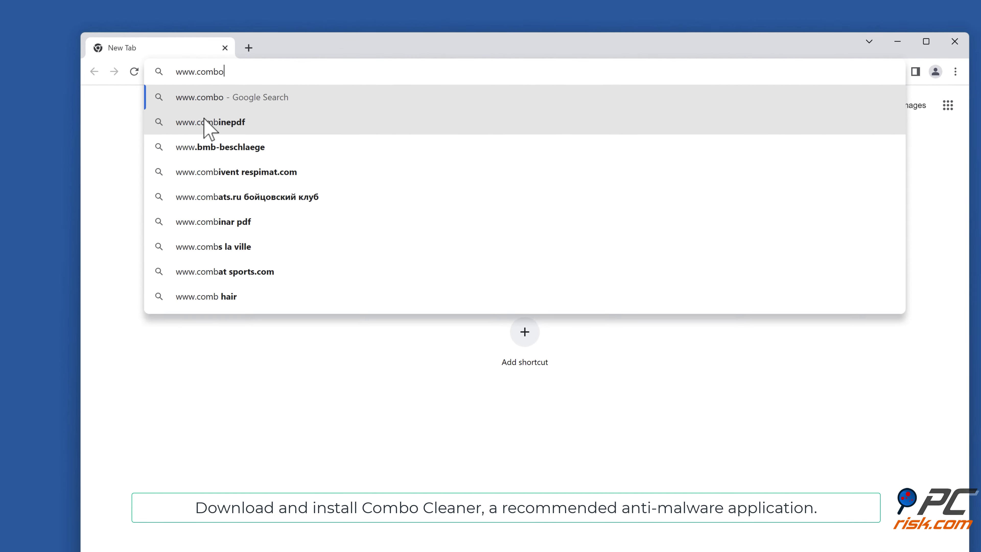
{"action": "type", "text": "cleaner.com"}
{"action": "key", "text": "Return"}
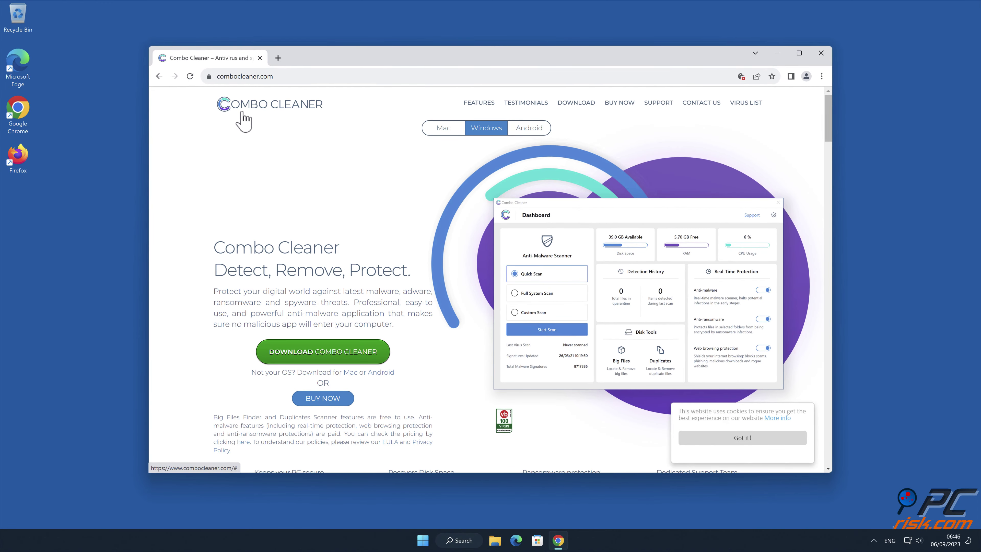
{"action": "left_click", "coordinate": [376, 358]}
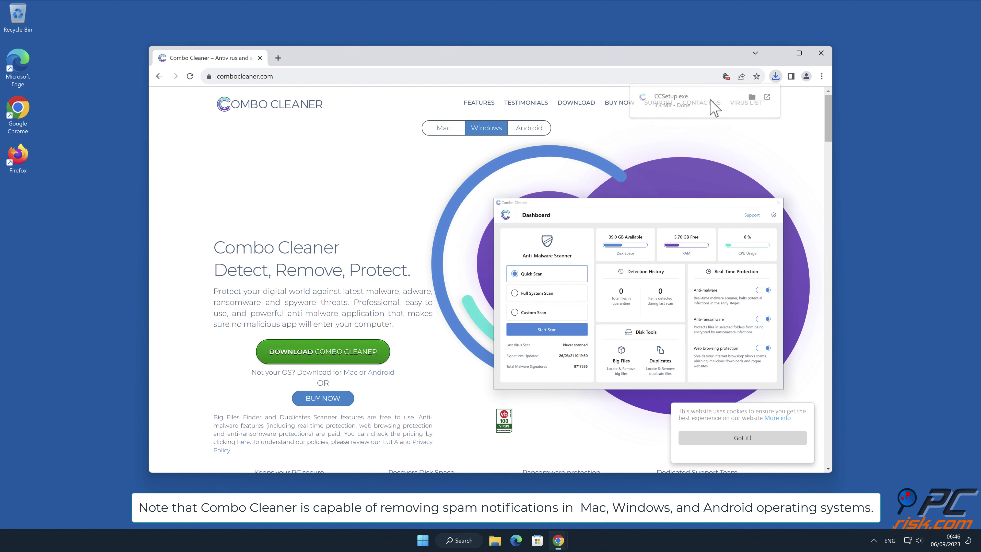
Step: Run CCSetup.exe, approve the device changes, and complete the Combo Cleaner installation
{"action": "left_click", "coordinate": [713, 110]}
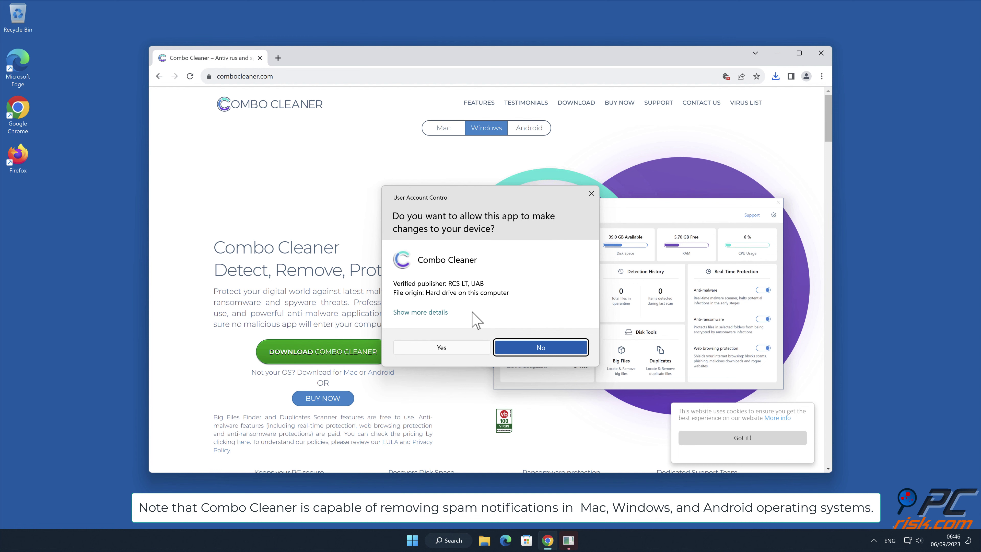
{"action": "left_click", "coordinate": [445, 348]}
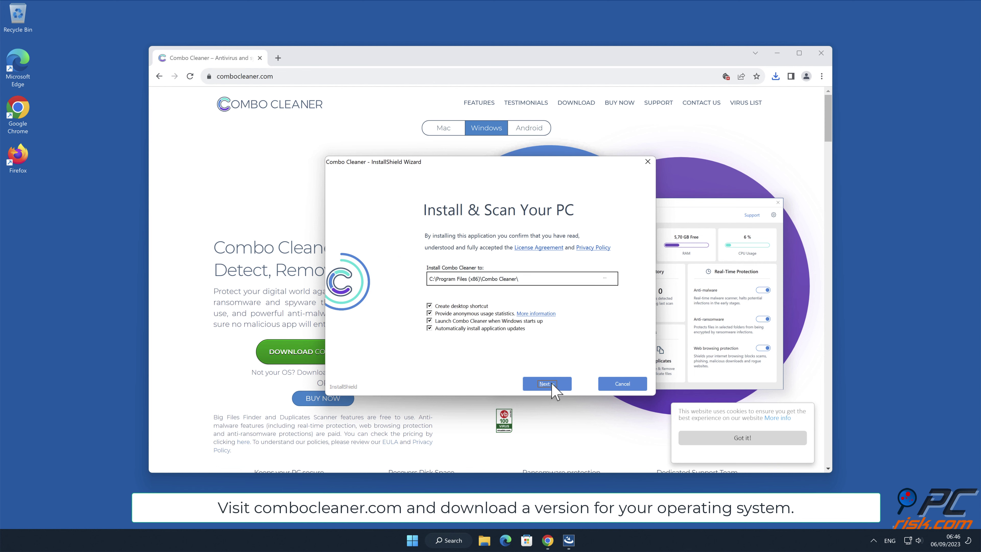
{"action": "left_click", "coordinate": [547, 383]}
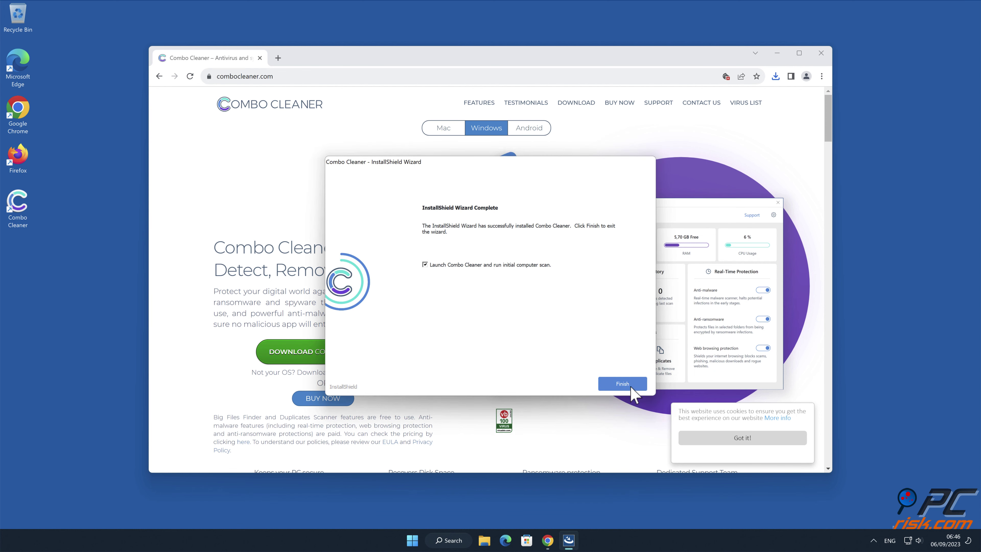
{"action": "left_click", "coordinate": [634, 383]}
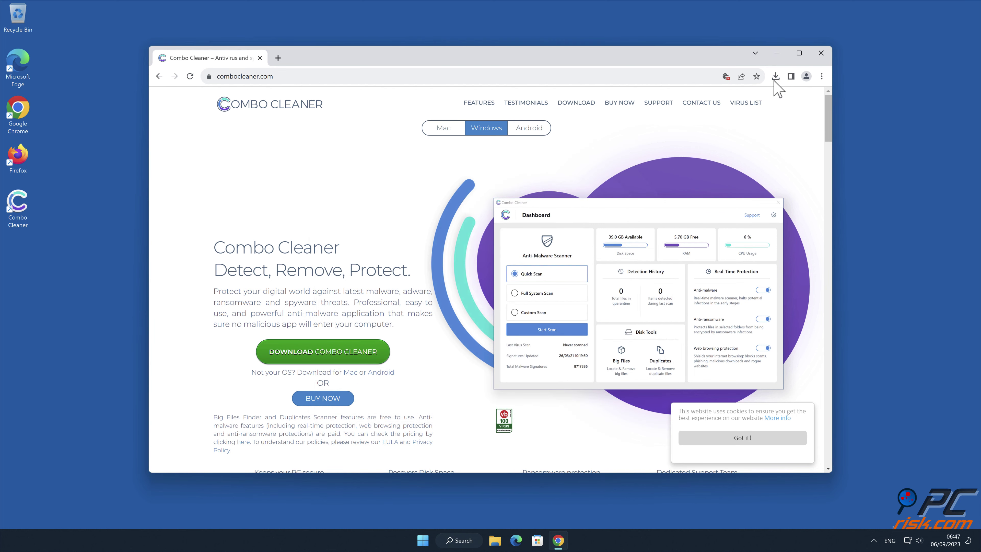
{"action": "left_click", "coordinate": [820, 54]}
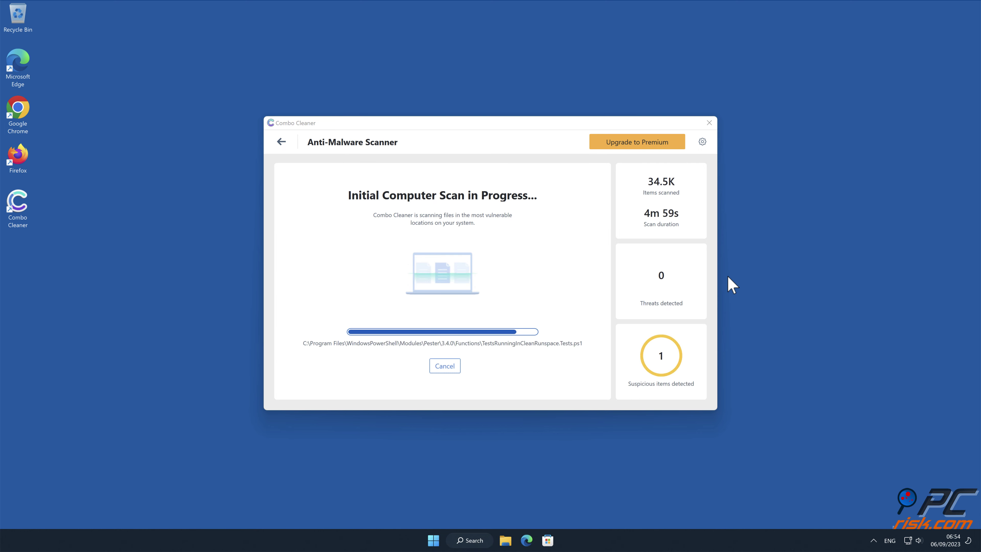
{"action": "left_click", "coordinate": [689, 391]}
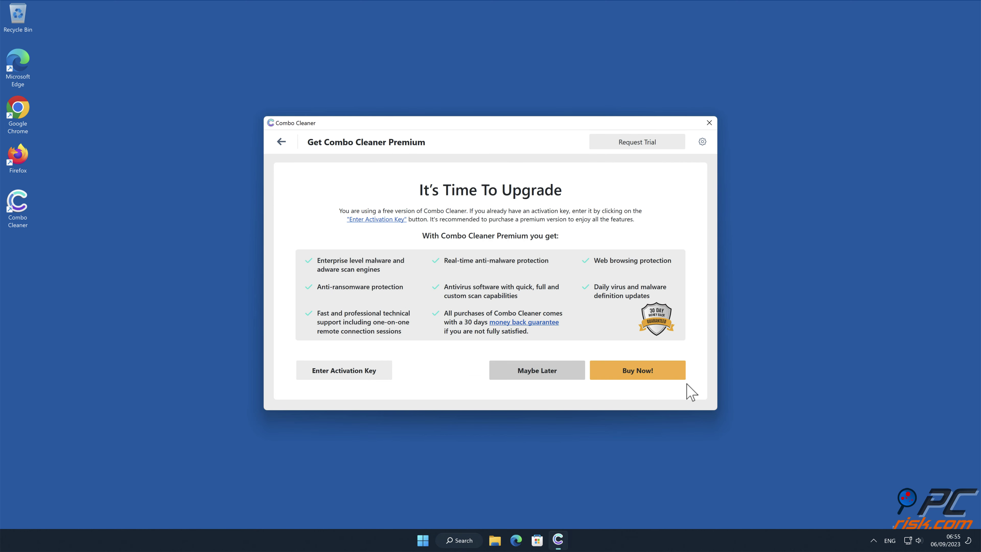
{"action": "left_click", "coordinate": [357, 371]}
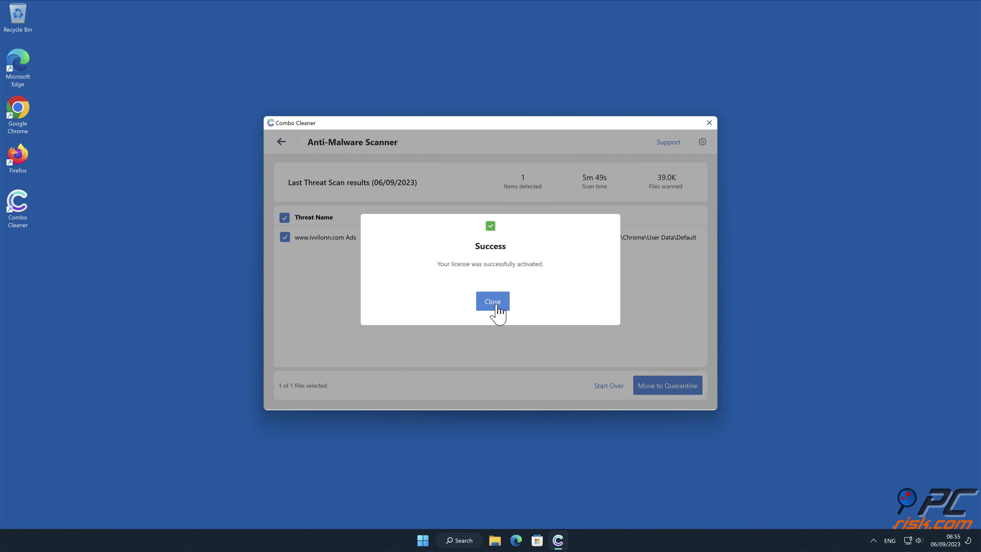
{"action": "left_click", "coordinate": [493, 301]}
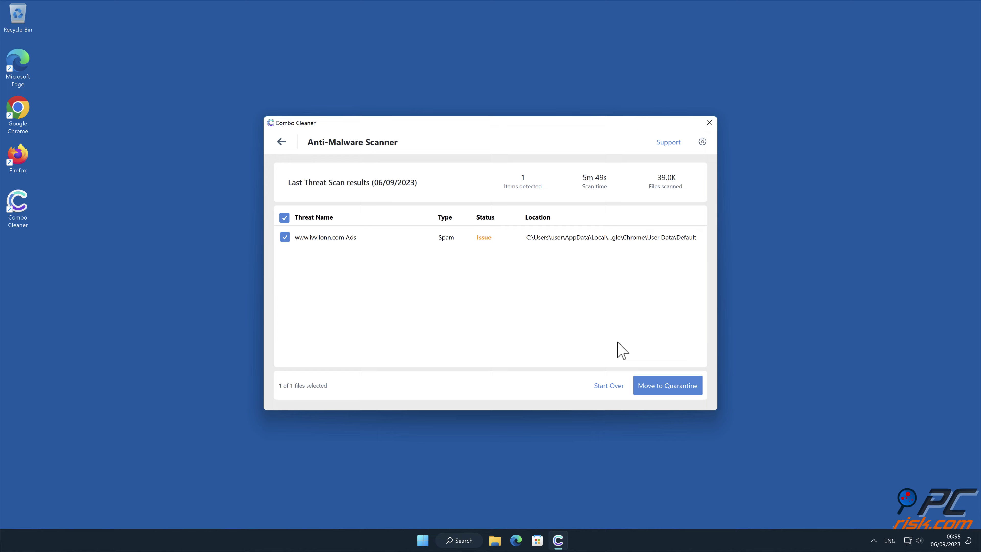
{"action": "left_click", "coordinate": [702, 390]}
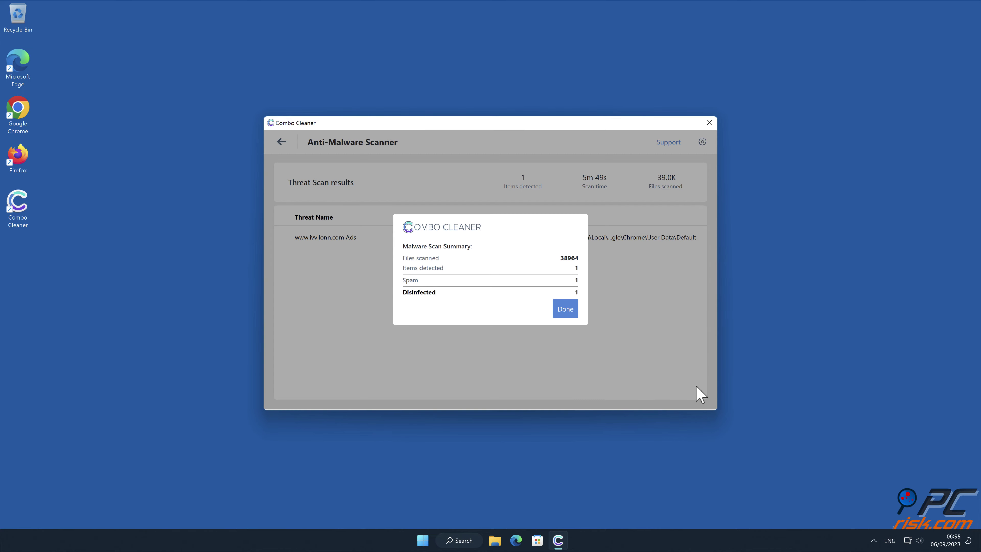
{"action": "left_click", "coordinate": [570, 313]}
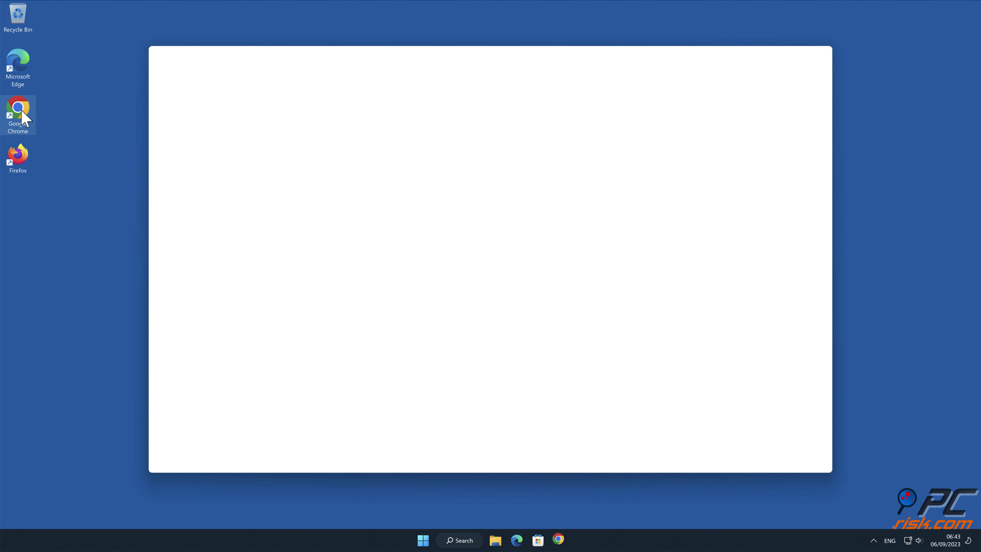
Step: Remove ivvilonn.com from Chrome's Privacy and security > Site settings > Notifications list
{"action": "left_click", "coordinate": [884, 190]}
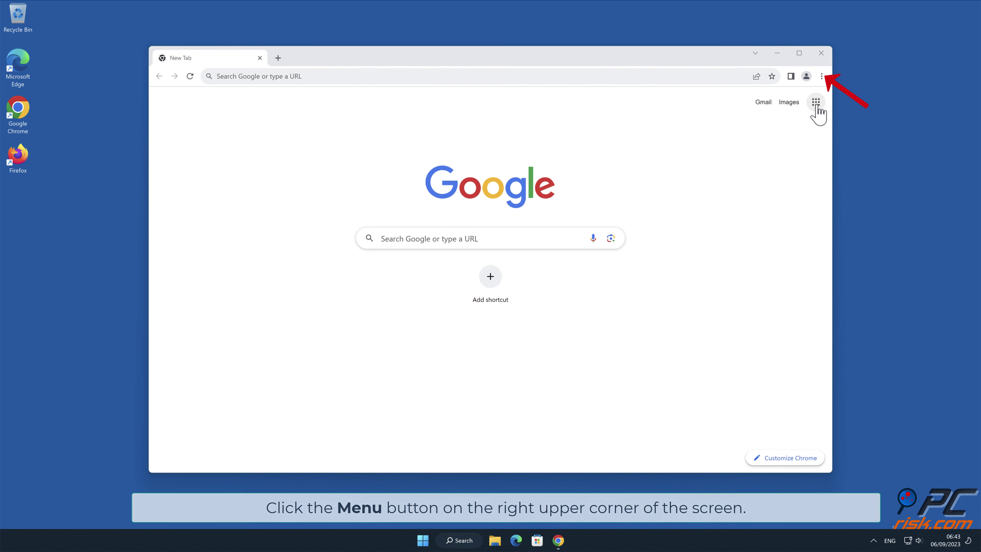
{"action": "left_click", "coordinate": [822, 76]}
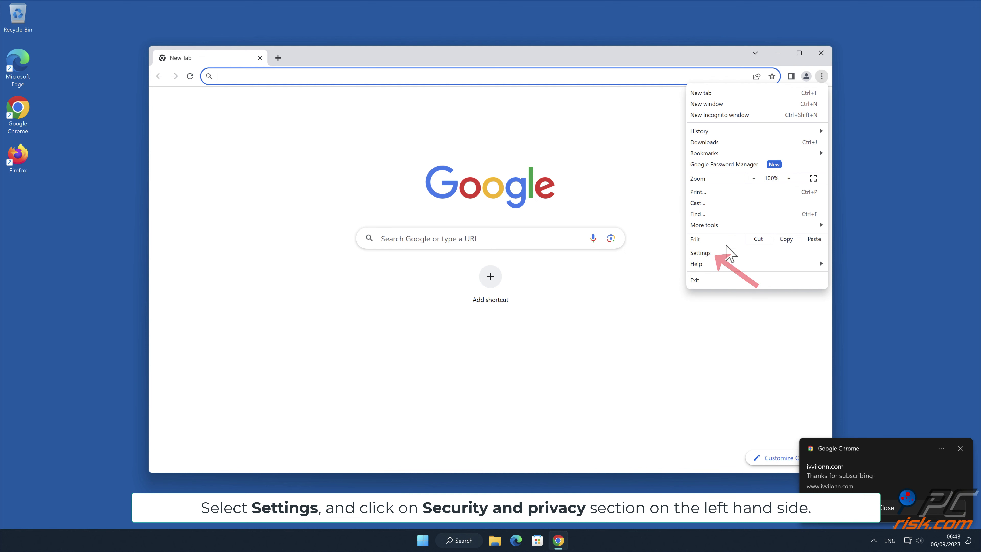
{"action": "left_click", "coordinate": [719, 253]}
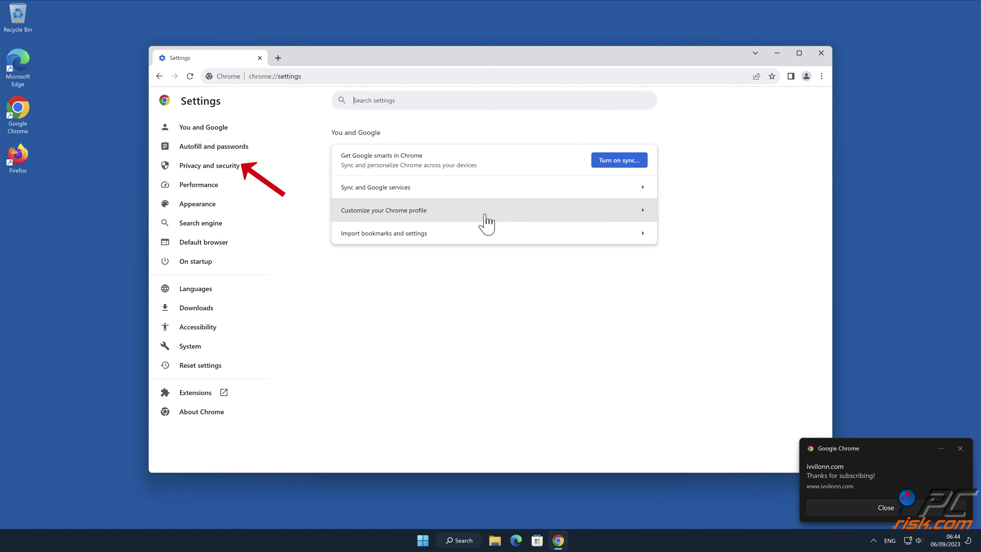
{"action": "left_click", "coordinate": [214, 166]}
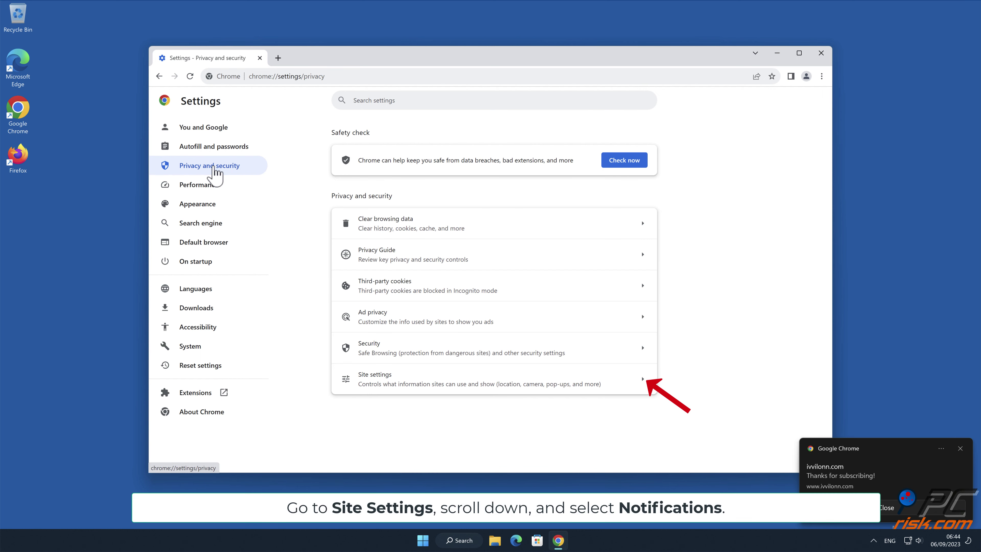
{"action": "left_click", "coordinate": [642, 380]}
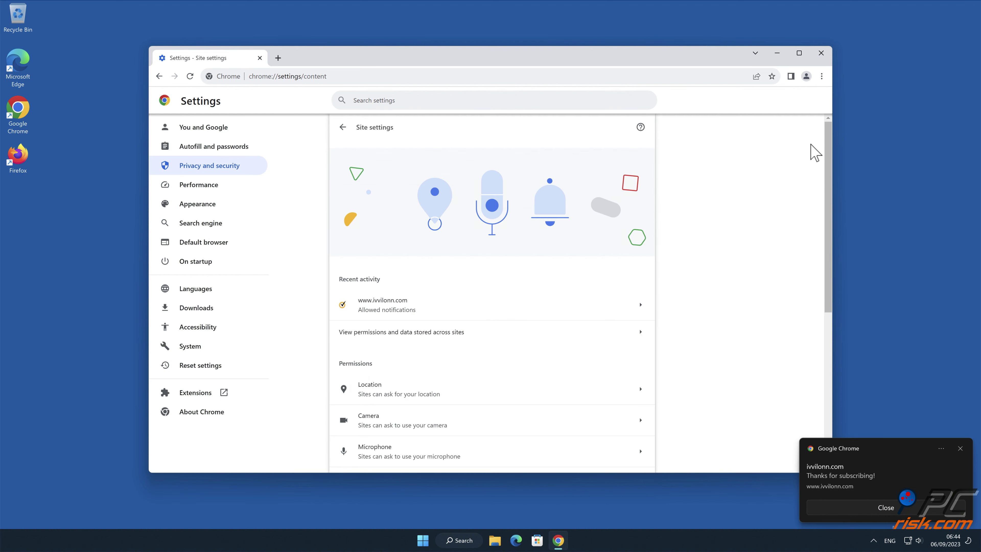
{"action": "left_click_drag", "start_coordinate": [827, 148], "coordinate": [825, 249]}
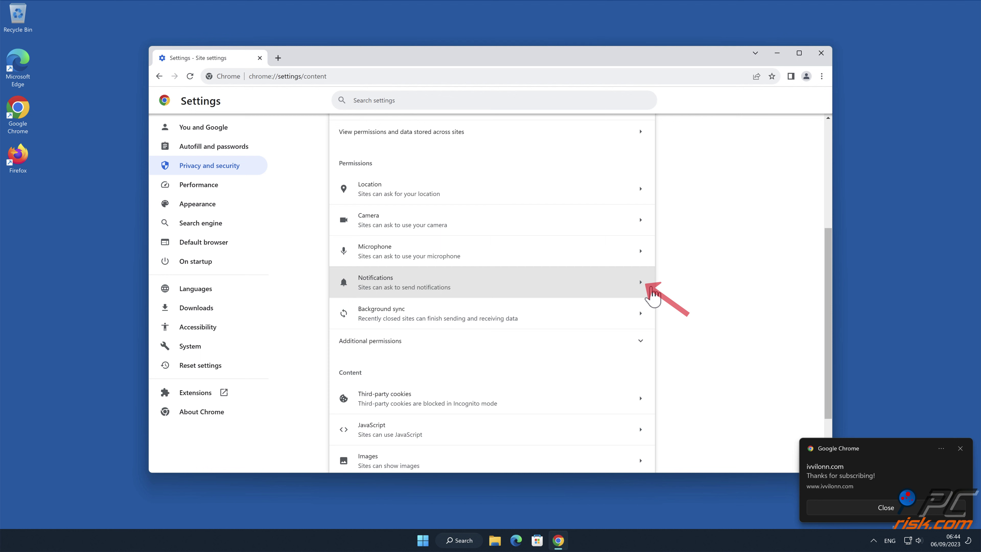
{"action": "left_click", "coordinate": [641, 292]}
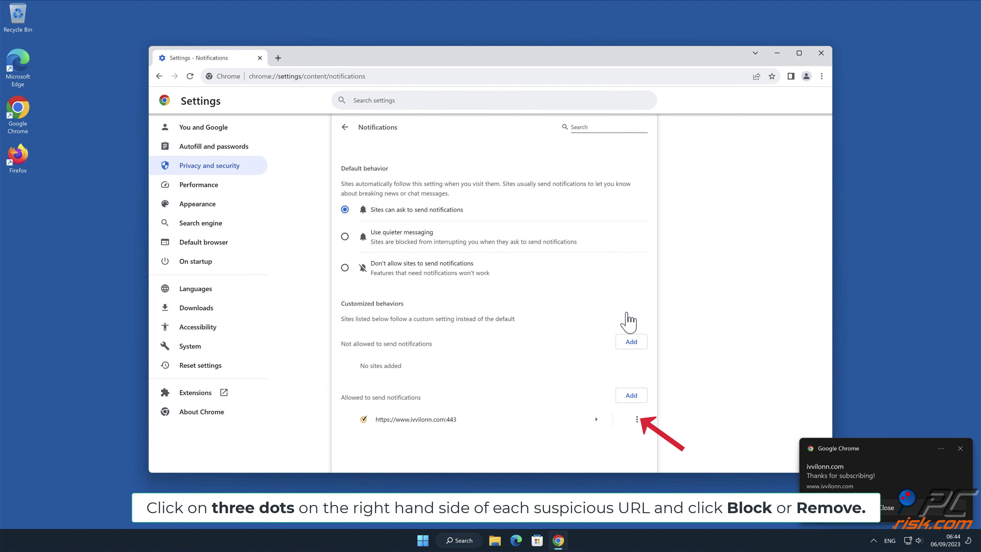
{"action": "left_click", "coordinate": [637, 419]}
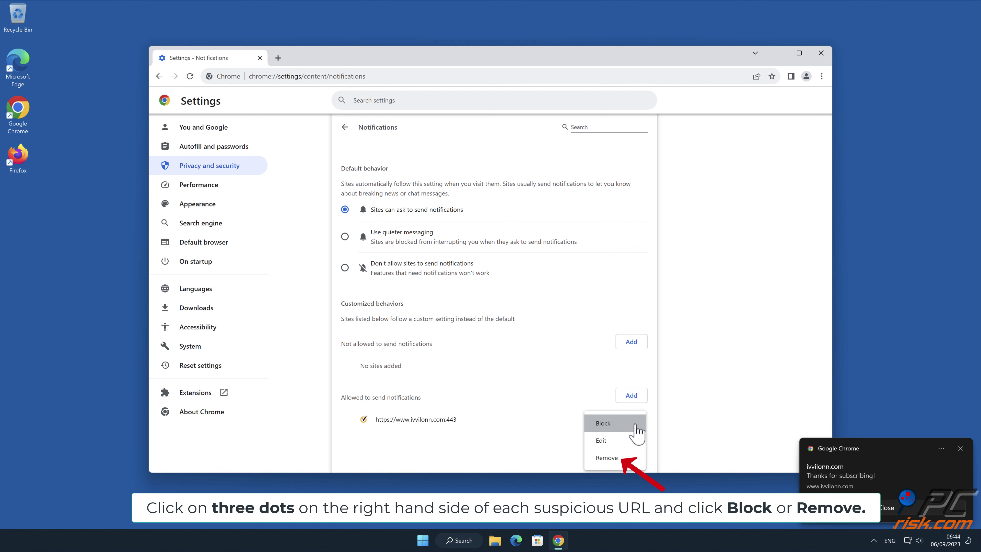
{"action": "left_click", "coordinate": [621, 459]}
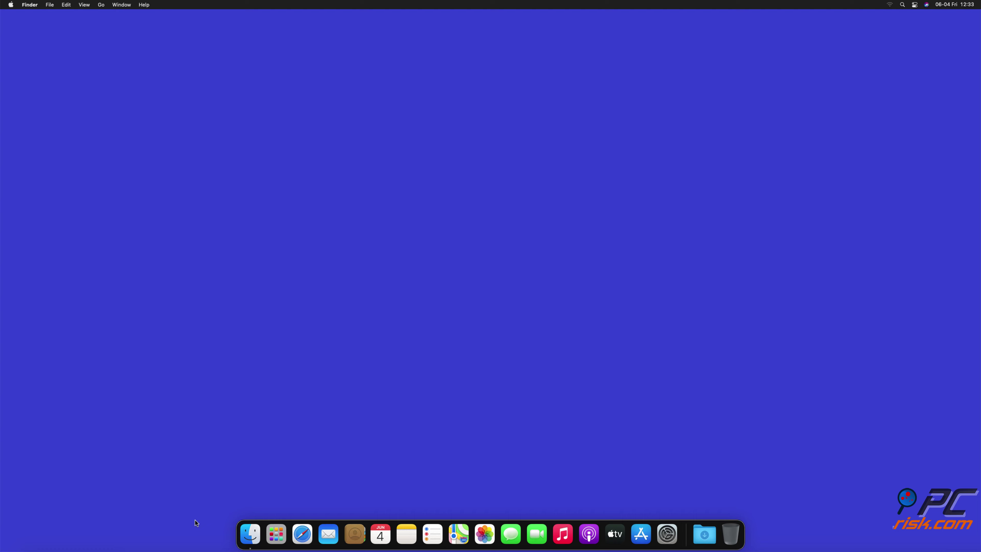
Step: Open Safari Preferences at Websites > Notifications to view site notification permissions
{"action": "left_click", "coordinate": [301, 534]}
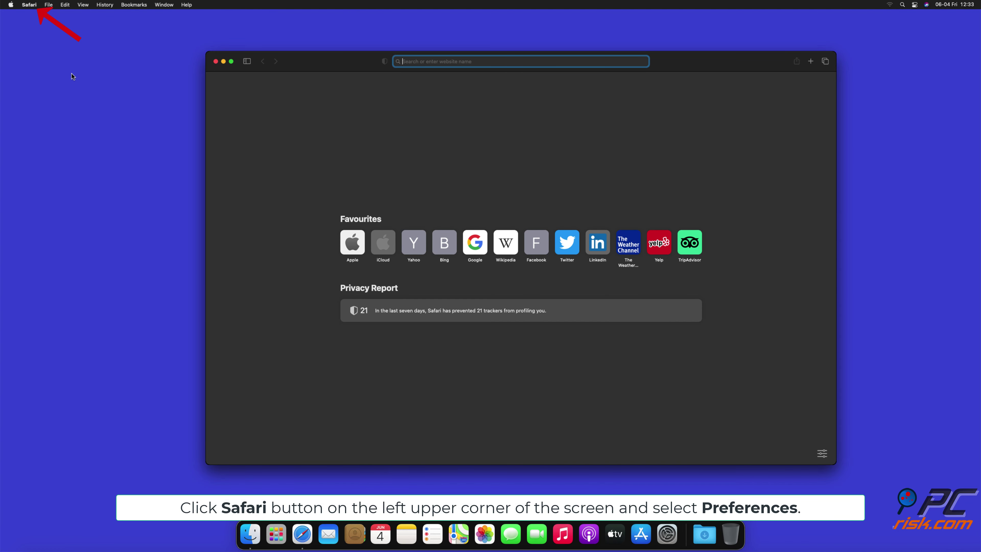
{"action": "left_click", "coordinate": [31, 6]}
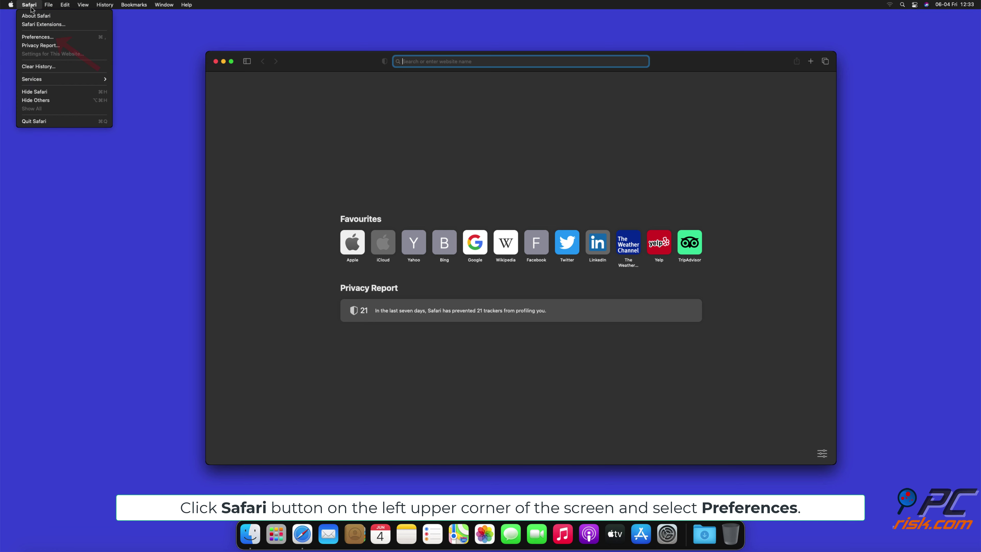
{"action": "left_click", "coordinate": [47, 37]}
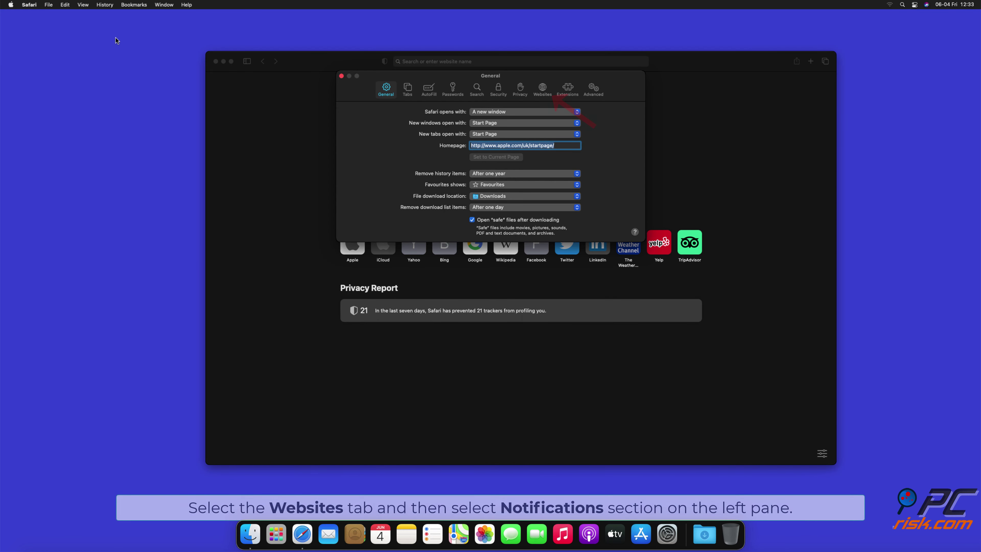
{"action": "left_click", "coordinate": [540, 89]}
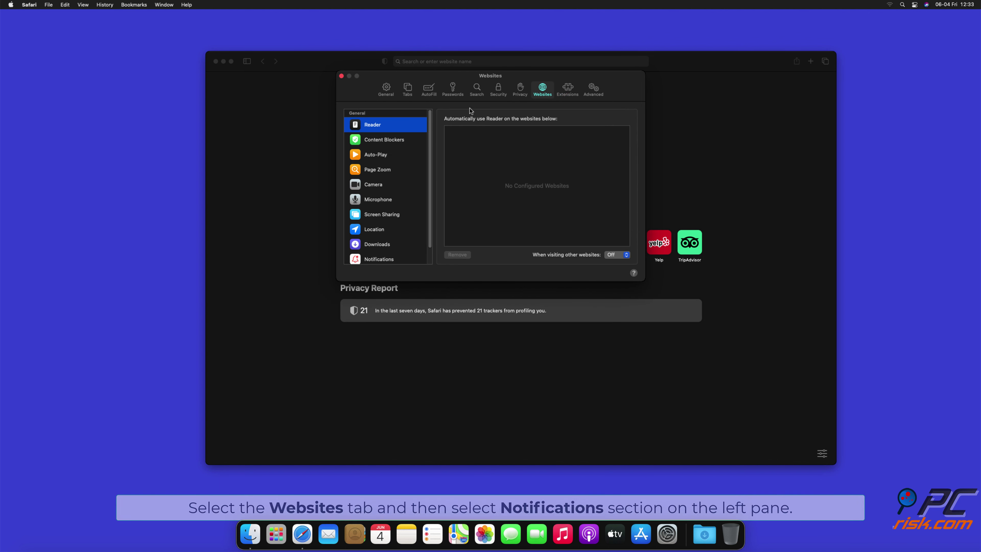
{"action": "scroll", "coordinate": [430, 139], "scroll_direction": "down", "scroll_amount": 2}
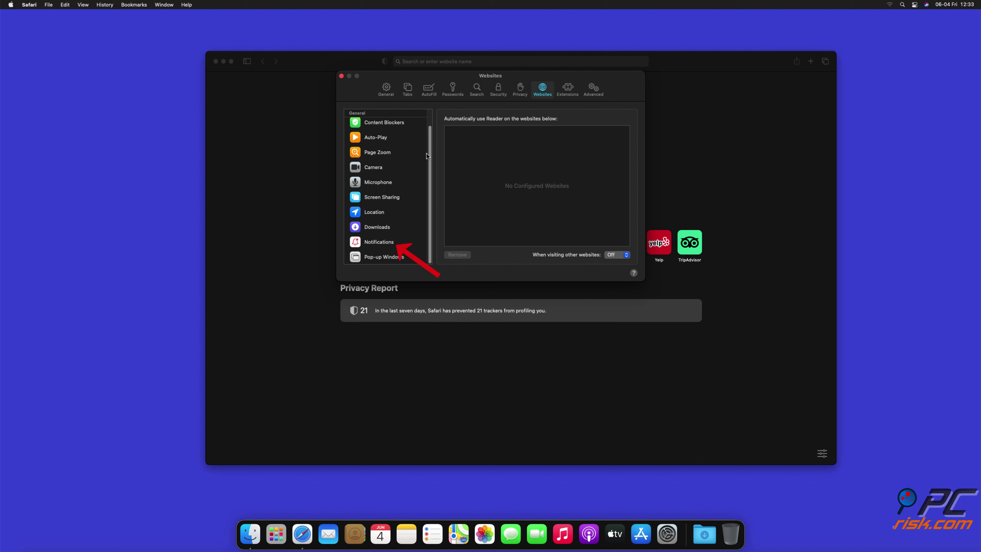
{"action": "left_click", "coordinate": [379, 242]}
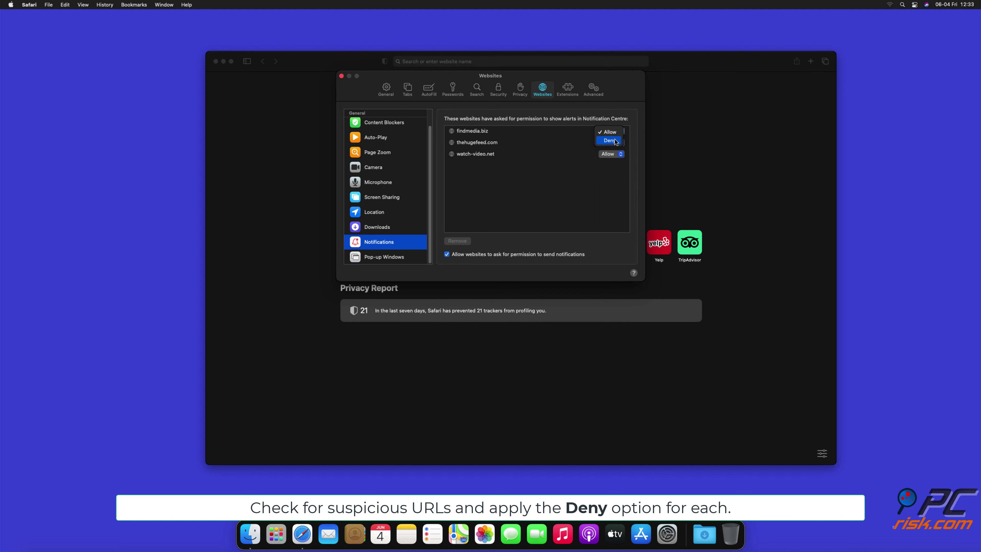
Step: Set thehugefeed.com and watch-video.net to Deny, then close the preferences window
{"action": "left_click", "coordinate": [622, 143]}
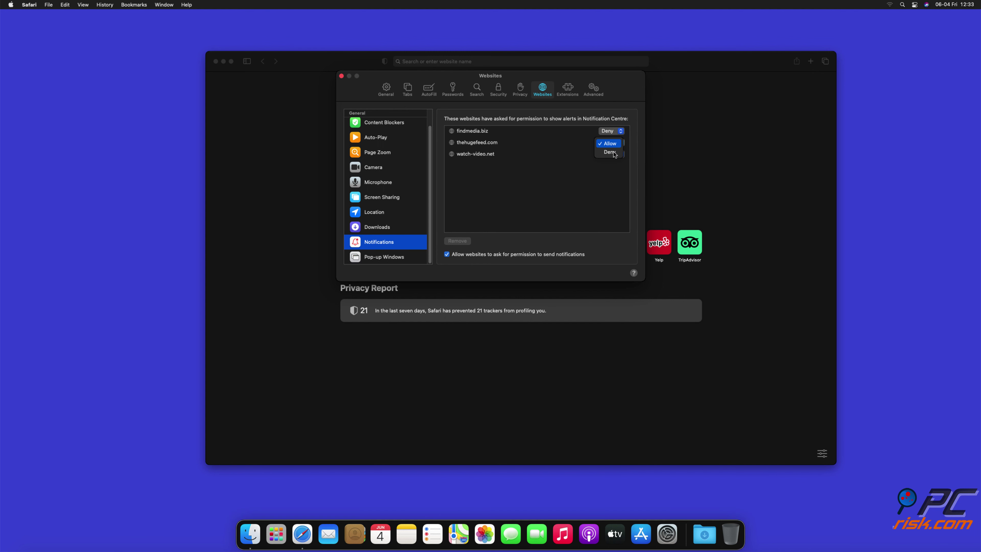
{"action": "left_click", "coordinate": [614, 153]}
{"action": "left_click", "coordinate": [622, 155]}
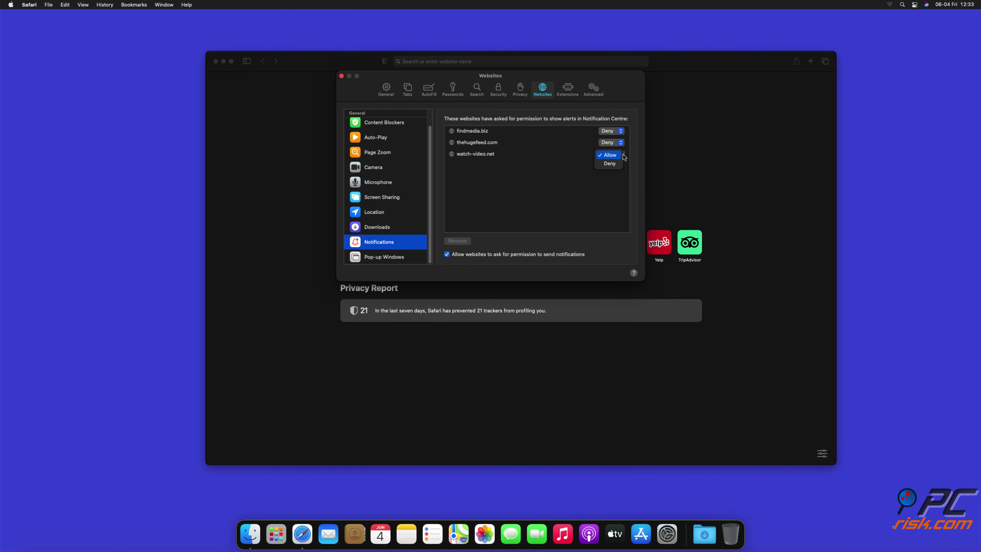
{"action": "left_click", "coordinate": [610, 165]}
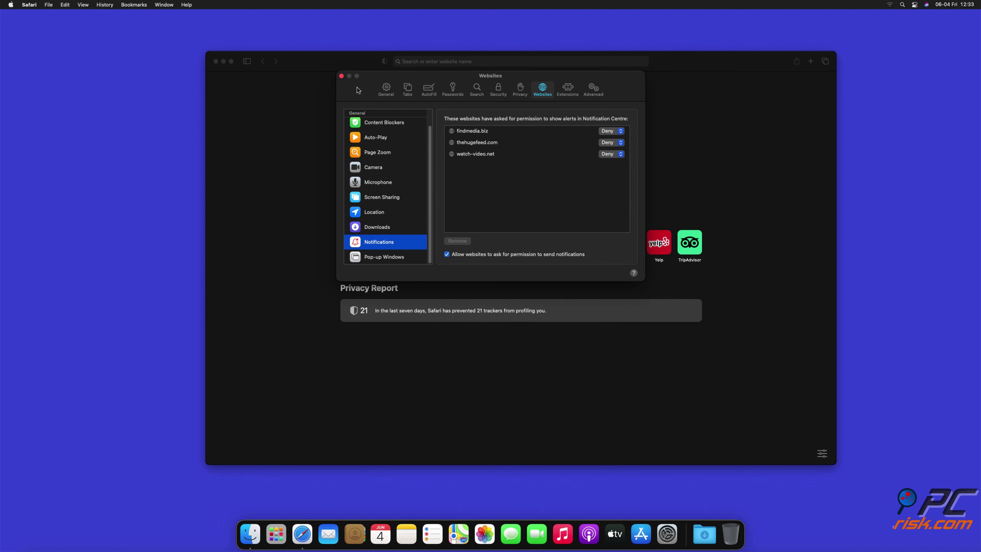
{"action": "left_click", "coordinate": [341, 76]}
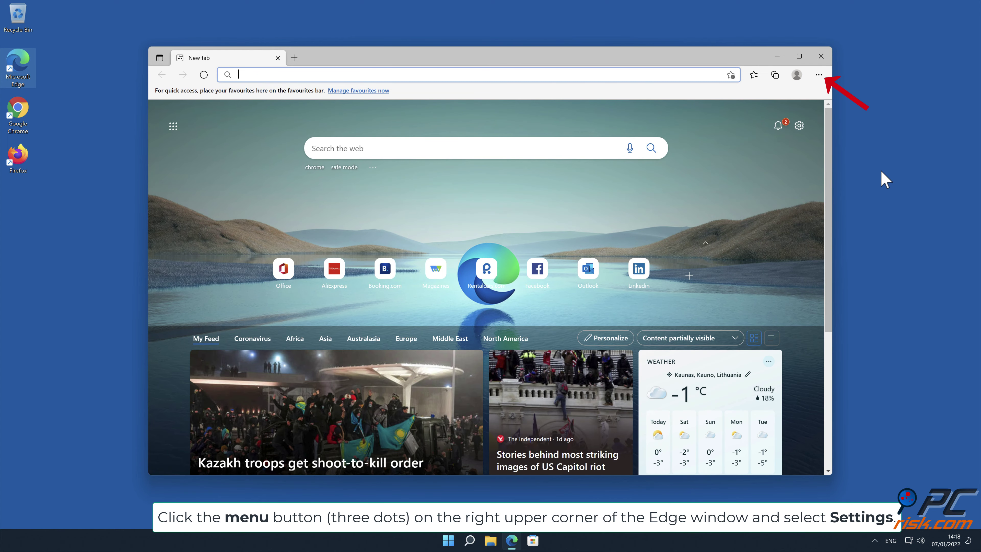
Step: Open Edge Settings > Cookies and site permissions > Notifications to see the allowed sites
{"action": "left_click", "coordinate": [819, 76]}
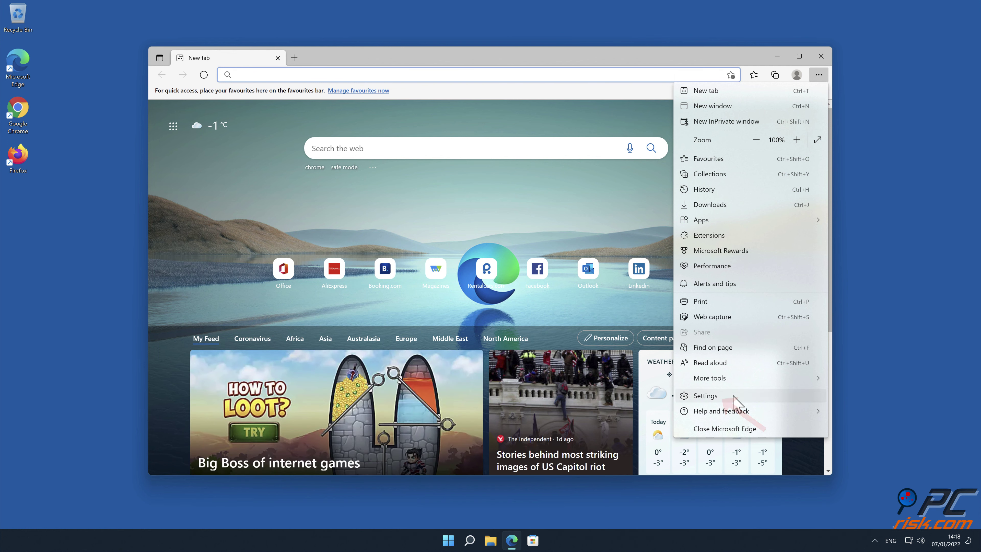
{"action": "left_click", "coordinate": [733, 396]}
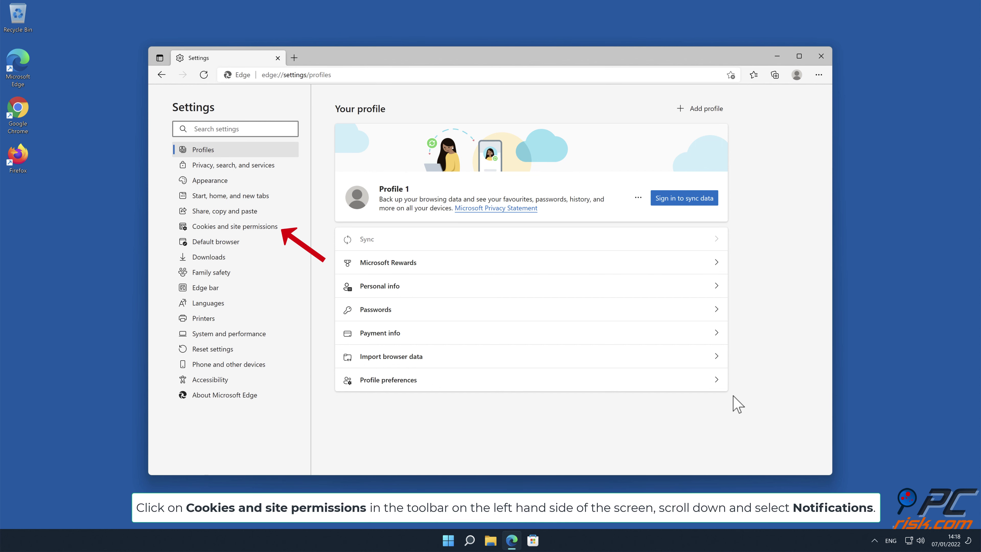
{"action": "left_click", "coordinate": [272, 232]}
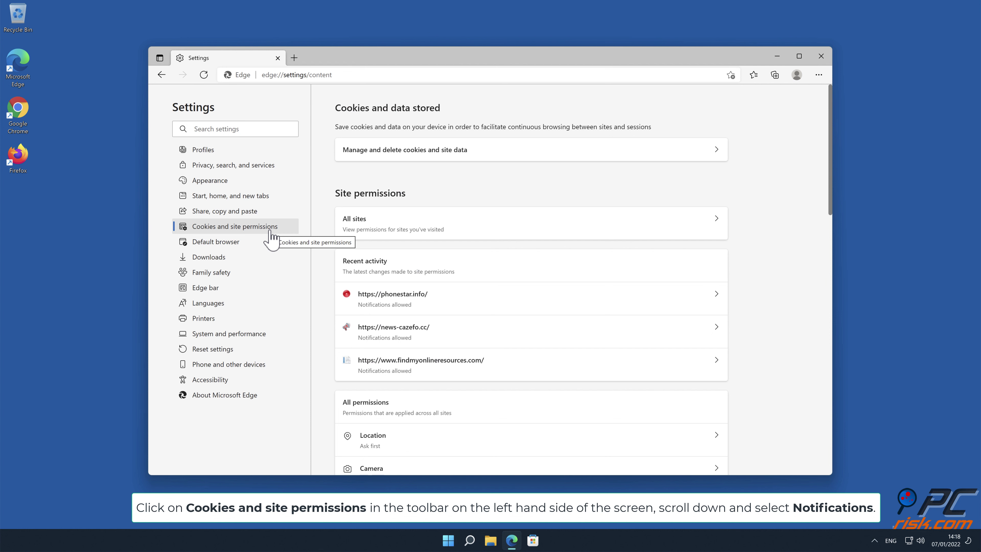
{"action": "scroll", "coordinate": [830, 162], "scroll_direction": "down", "scroll_amount": 1}
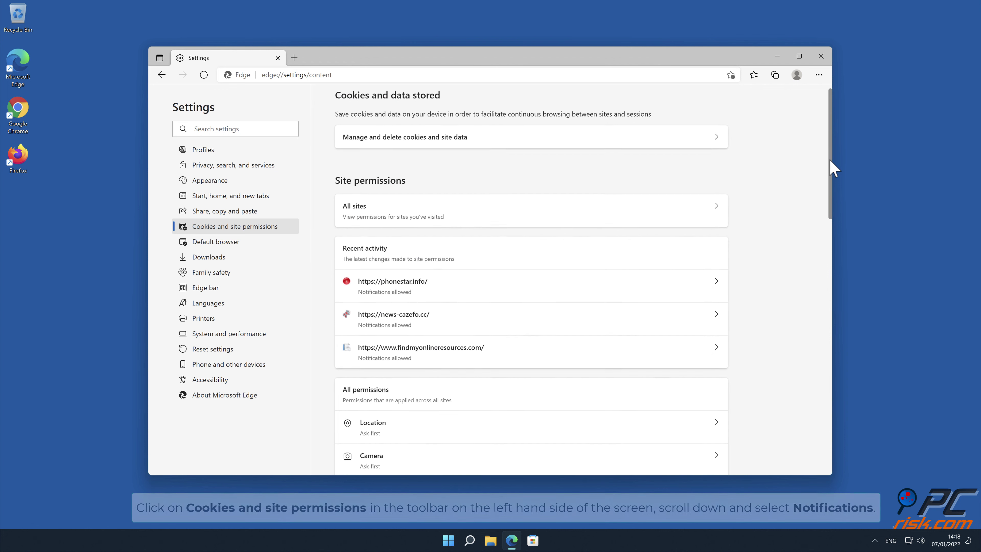
{"action": "left_click_drag", "start_coordinate": [829, 160], "coordinate": [833, 255]}
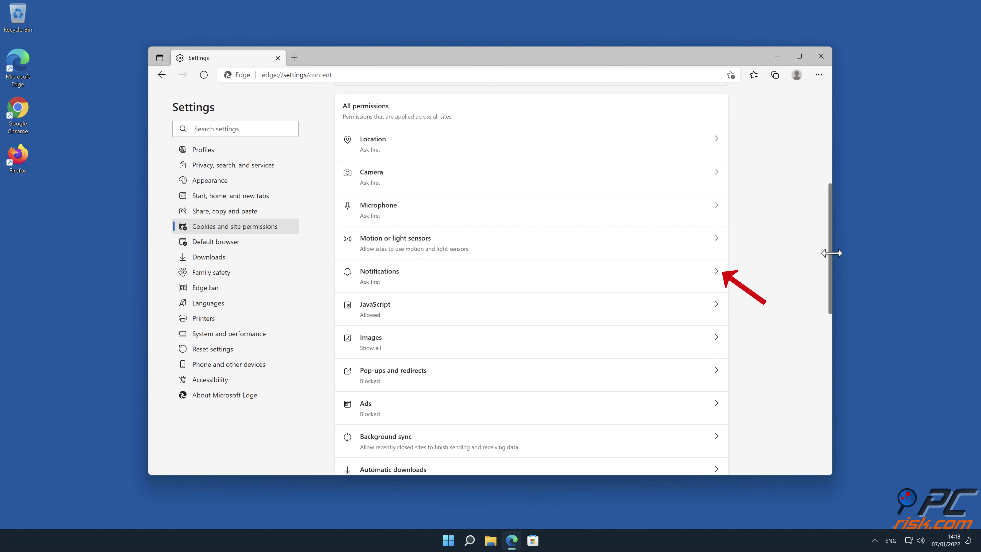
{"action": "left_click", "coordinate": [715, 278]}
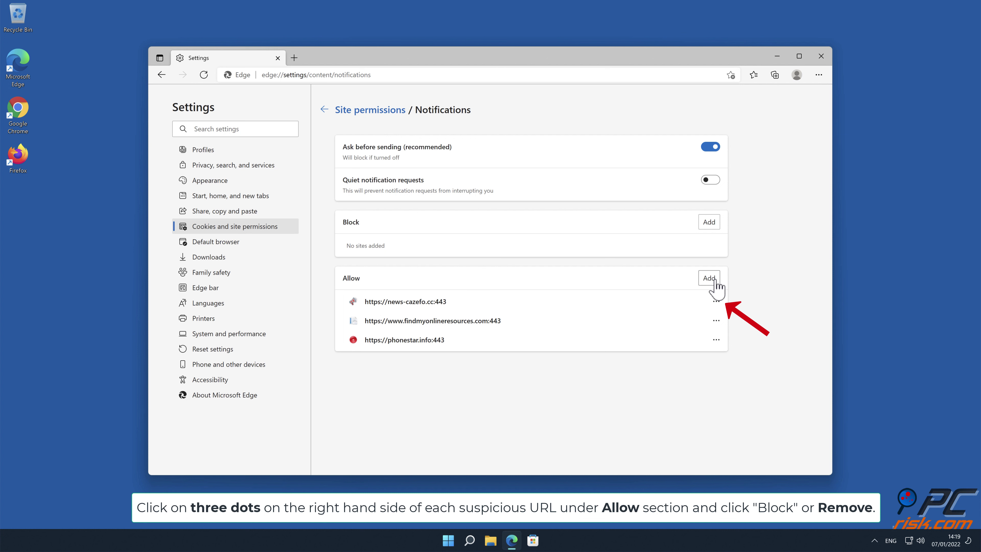
Step: Remove news-cazefo.cc, findmyonlineresources.com and phonestar.info from Edge's allowed notifications, then close Edge
{"action": "left_click", "coordinate": [716, 302]}
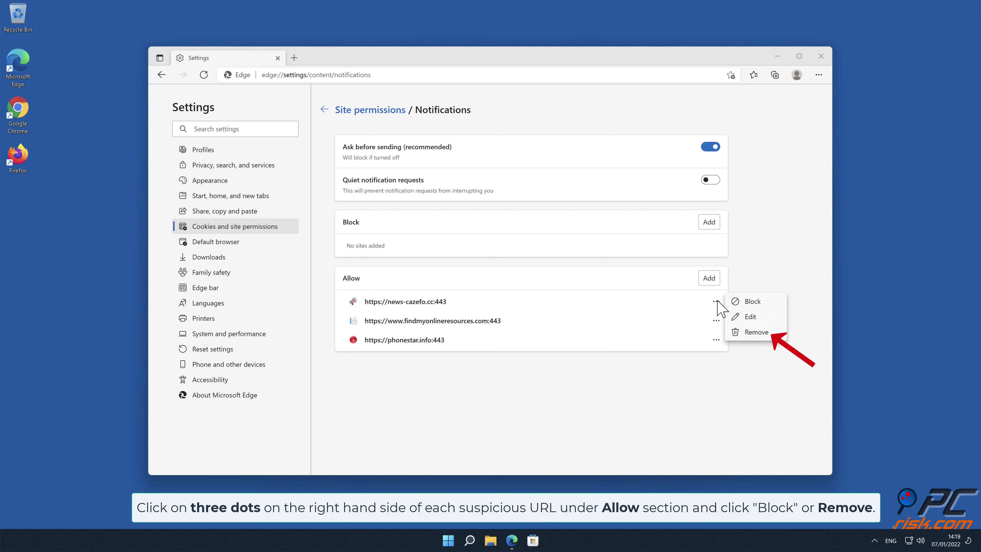
{"action": "left_click", "coordinate": [757, 332]}
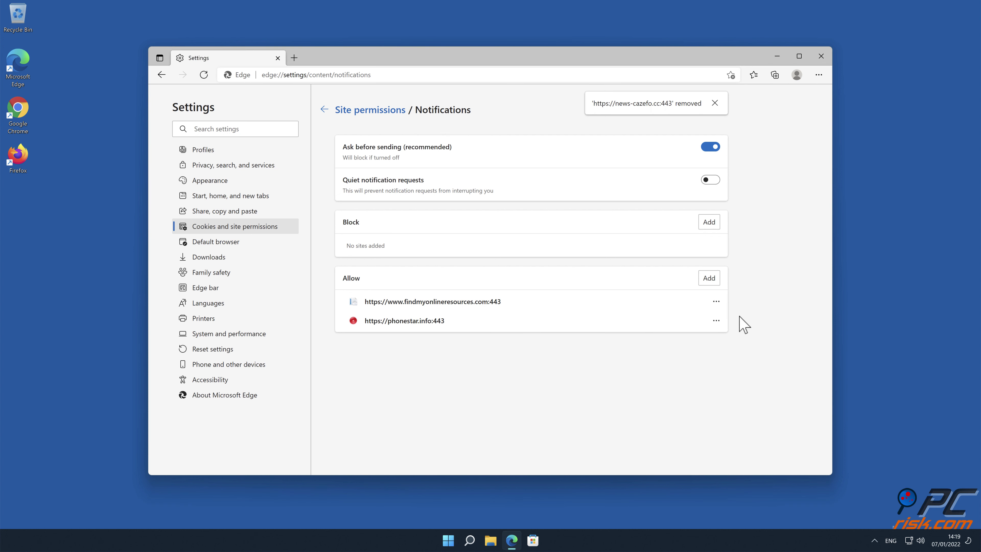
{"action": "left_click", "coordinate": [717, 302]}
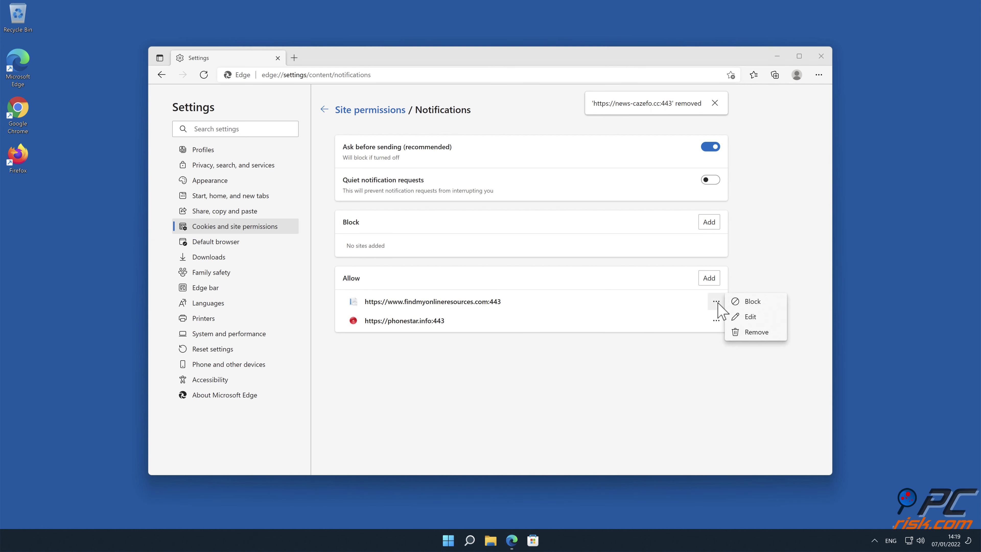
{"action": "left_click", "coordinate": [756, 334]}
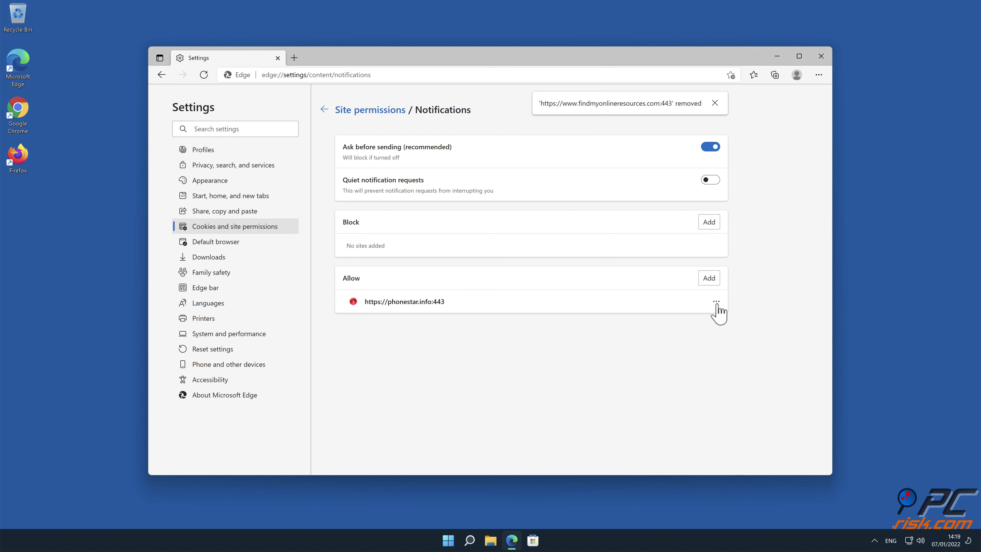
{"action": "left_click", "coordinate": [716, 302]}
{"action": "left_click", "coordinate": [753, 334]}
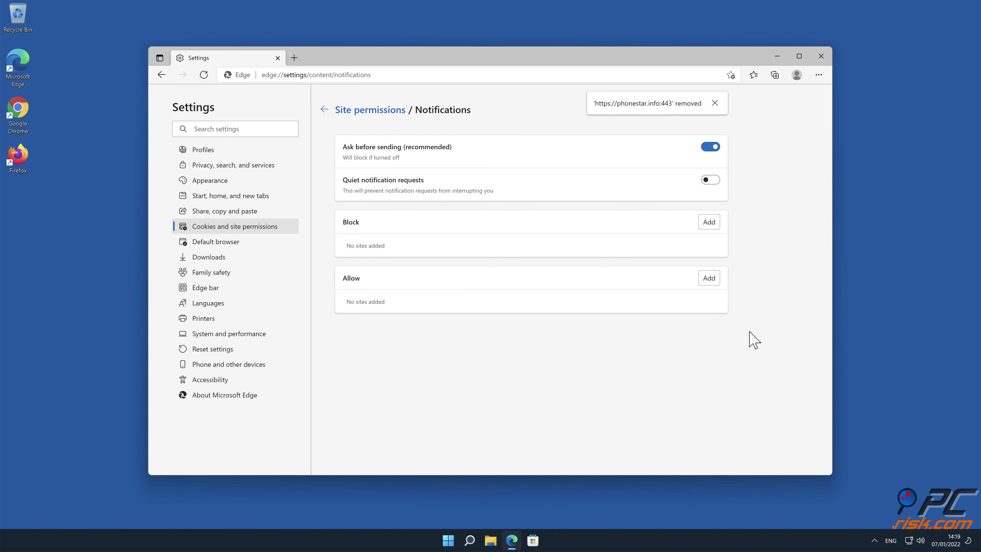
{"action": "left_click", "coordinate": [822, 56]}
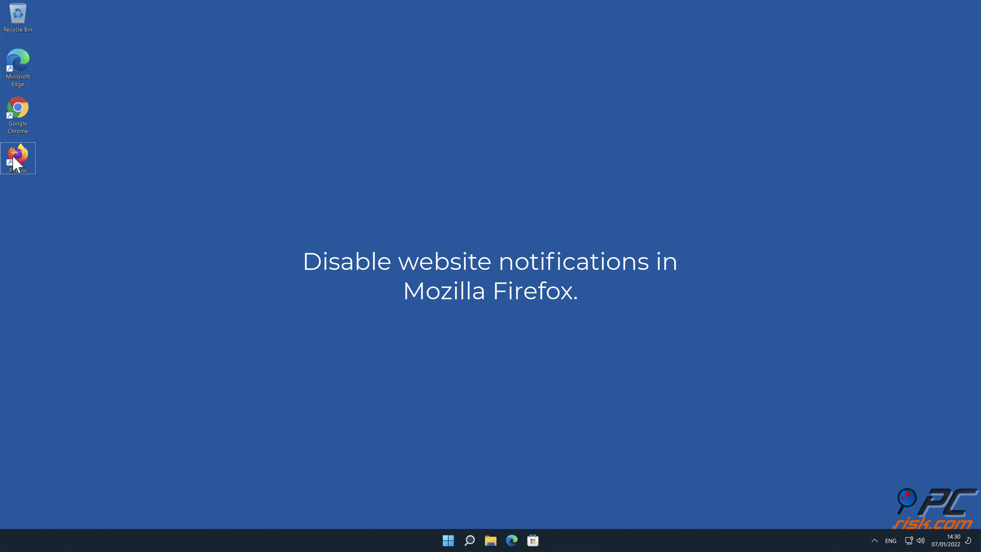
Step: Launch Firefox and open Settings > Privacy & Security, scrolled to the Permissions section
{"action": "double_click", "coordinate": [15, 159]}
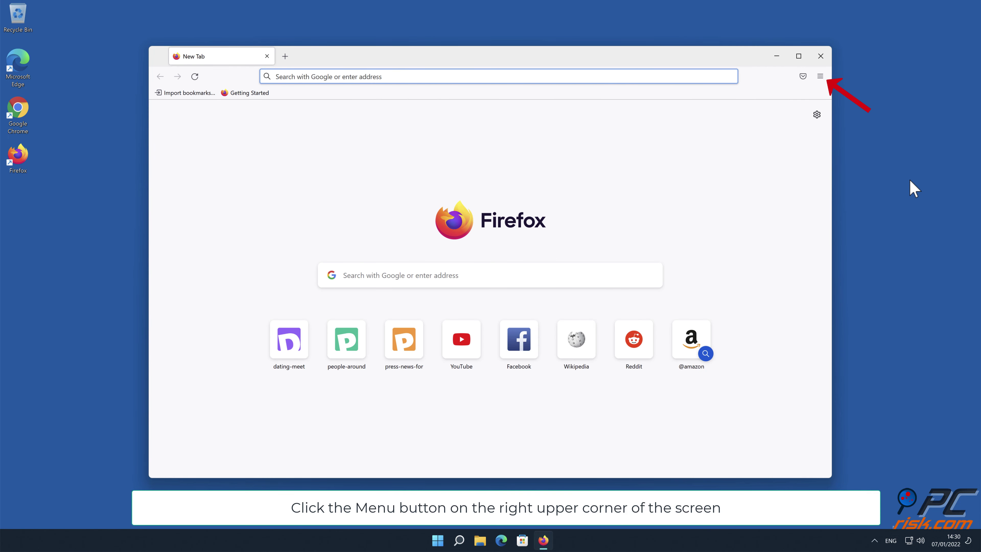
{"action": "left_click", "coordinate": [820, 76]}
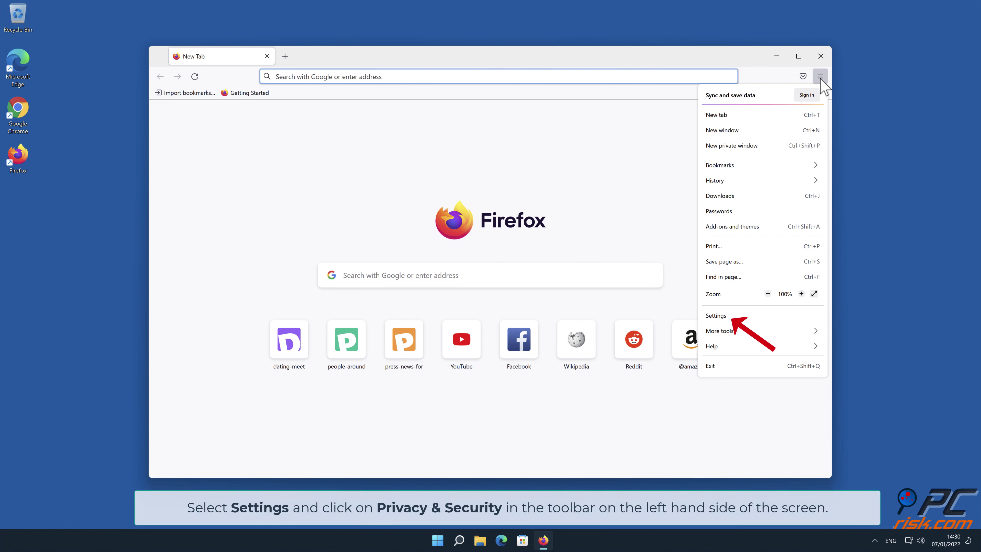
{"action": "left_click", "coordinate": [768, 315]}
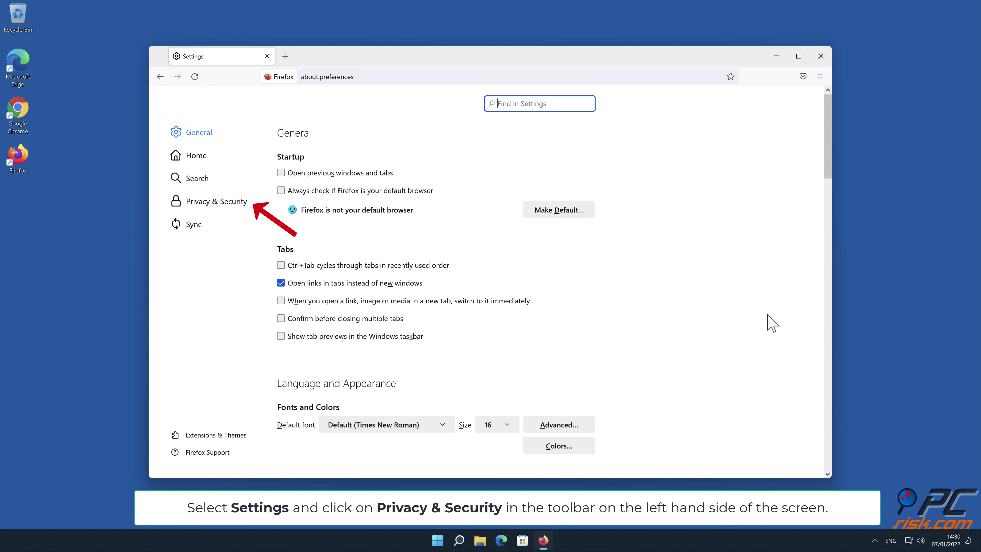
{"action": "left_click", "coordinate": [229, 201]}
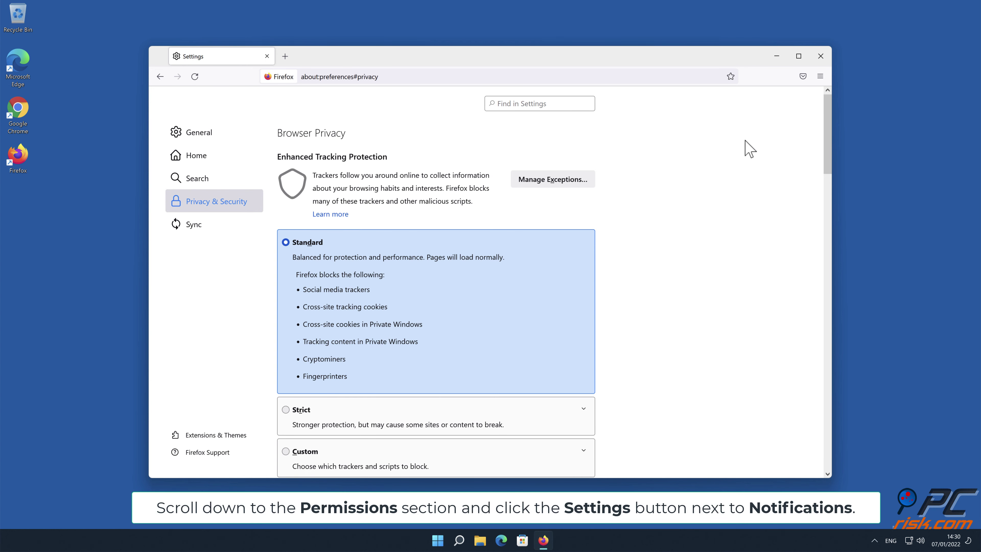
{"action": "left_click_drag", "start_coordinate": [825, 124], "coordinate": [827, 313]}
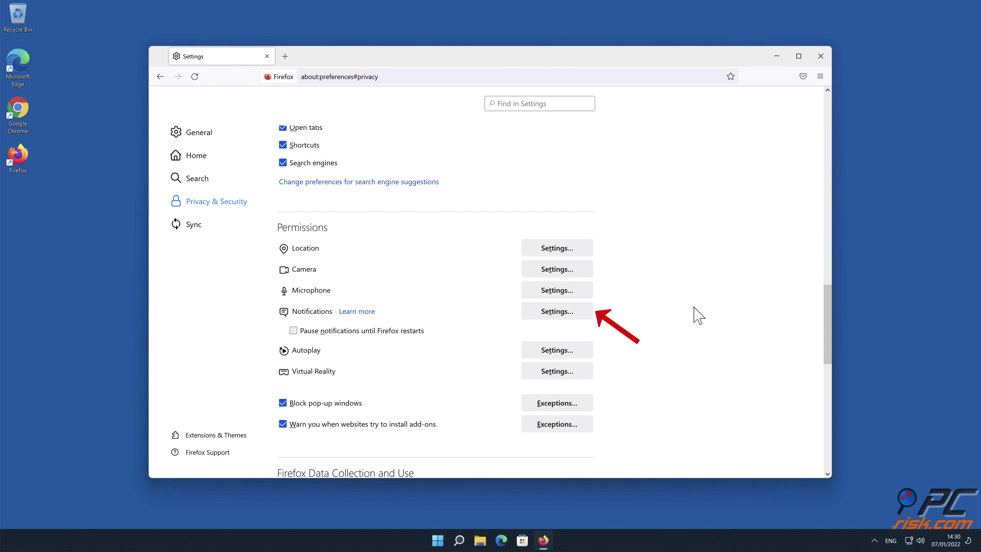
Step: Block notifications for people-around.me, d.dating-meet.top and press-news-for.me, save, and close Firefox
{"action": "left_click", "coordinate": [583, 314]}
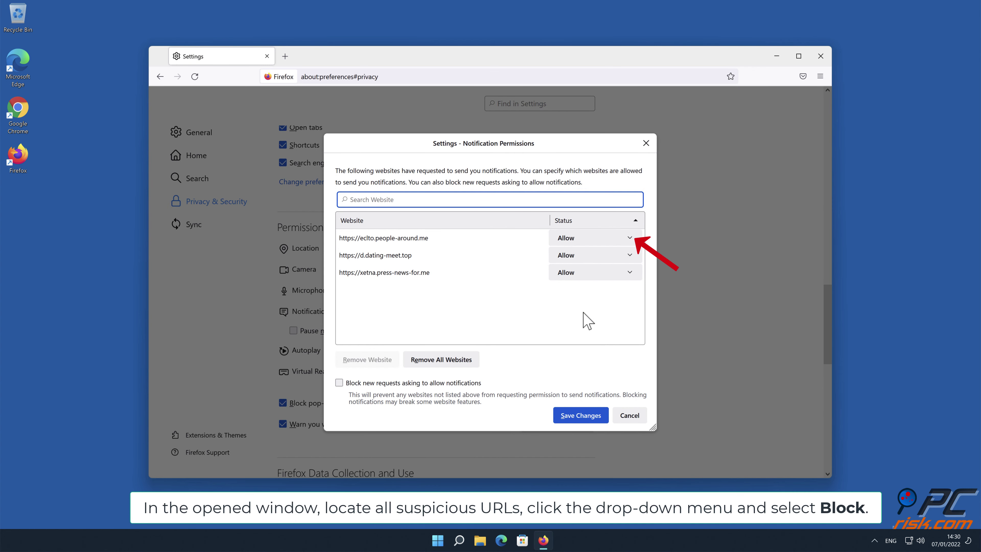
{"action": "left_click", "coordinate": [628, 238]}
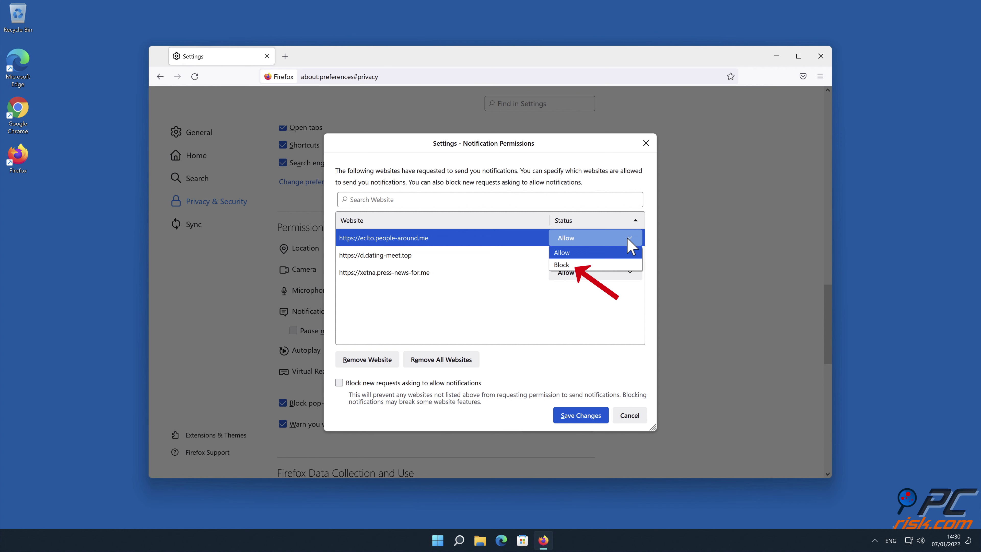
{"action": "left_click", "coordinate": [611, 264]}
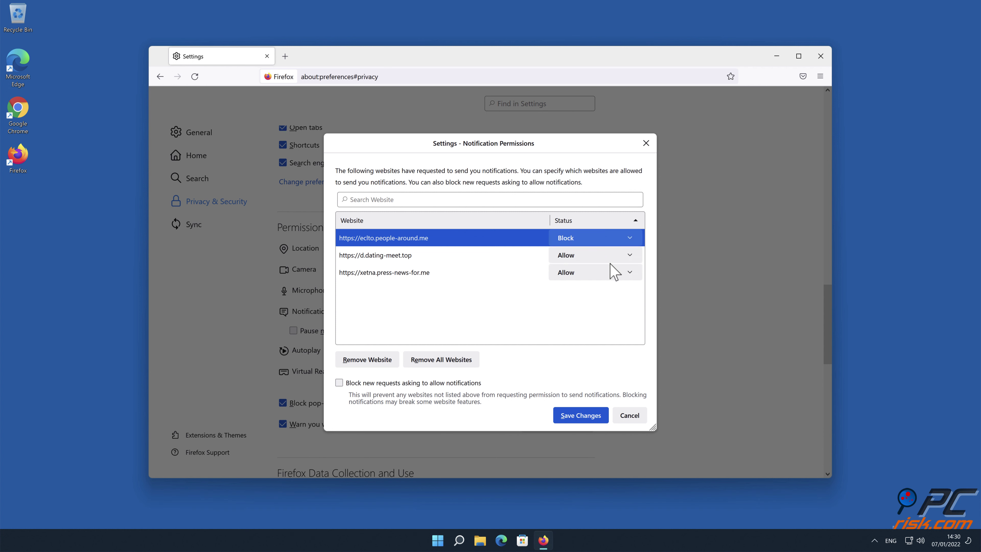
{"action": "left_click", "coordinate": [629, 254]}
{"action": "left_click", "coordinate": [605, 282]}
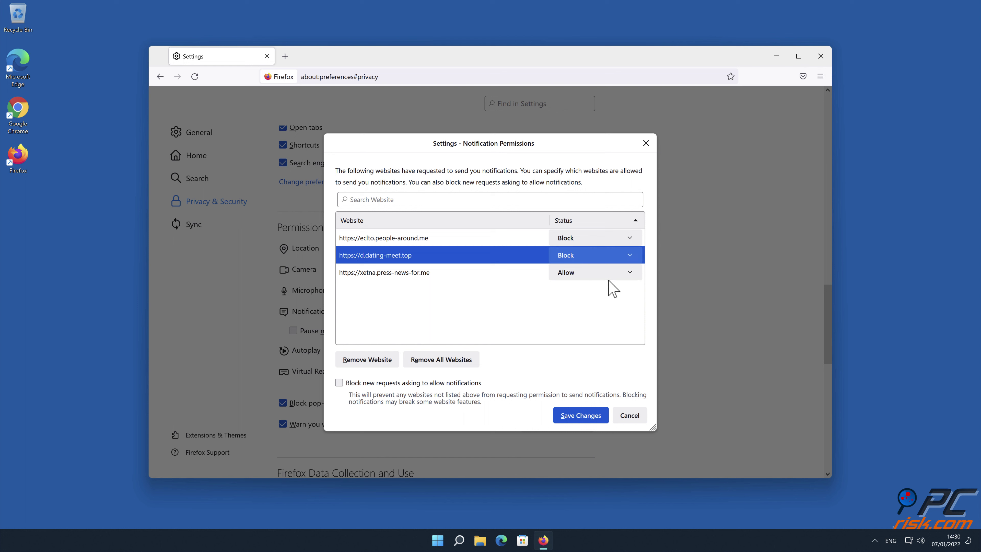
{"action": "left_click", "coordinate": [630, 272]}
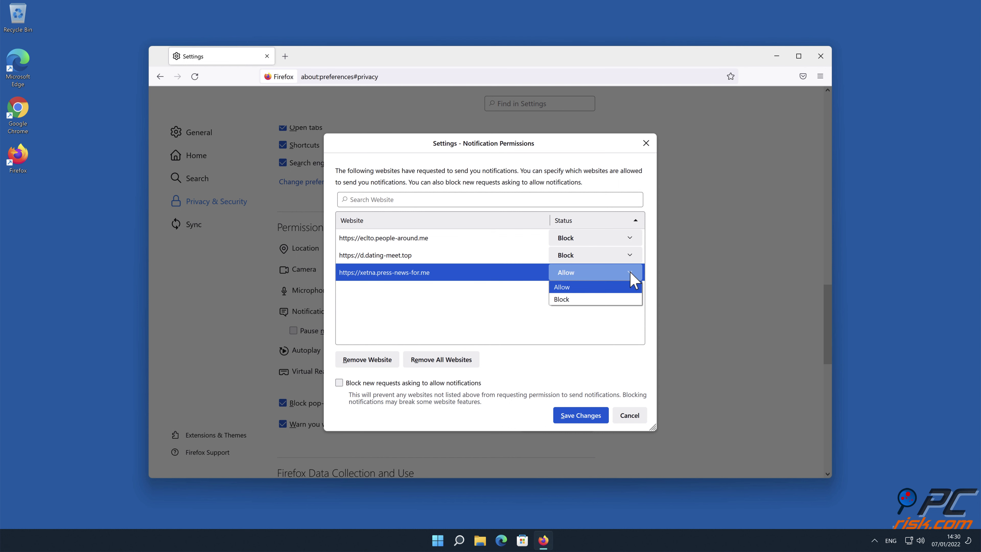
{"action": "left_click", "coordinate": [619, 300]}
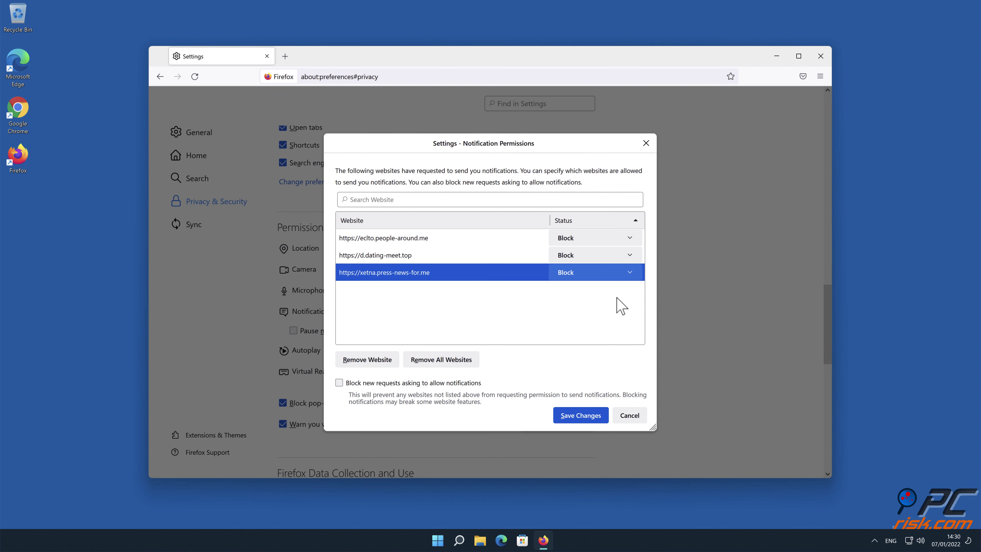
{"action": "left_click", "coordinate": [583, 416]}
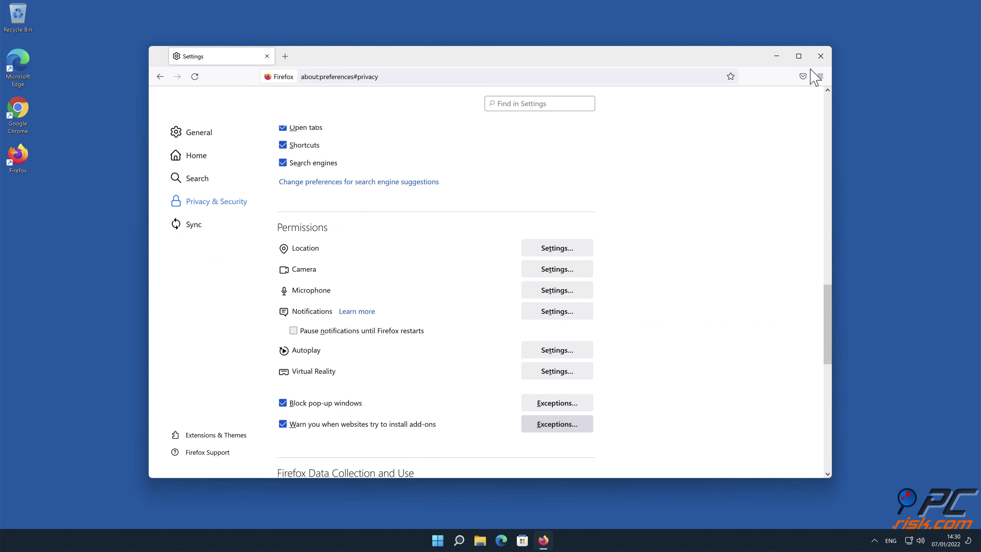
{"action": "left_click", "coordinate": [821, 56]}
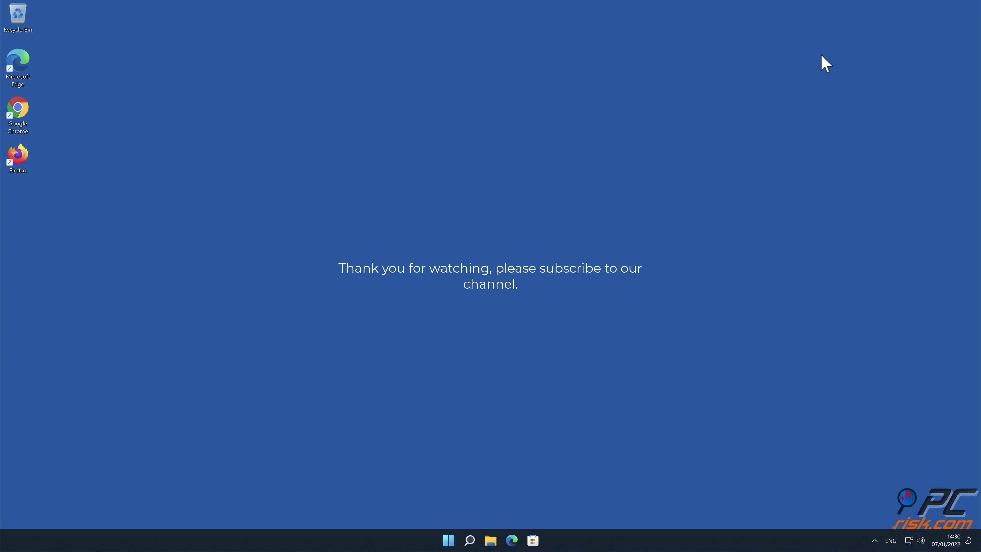